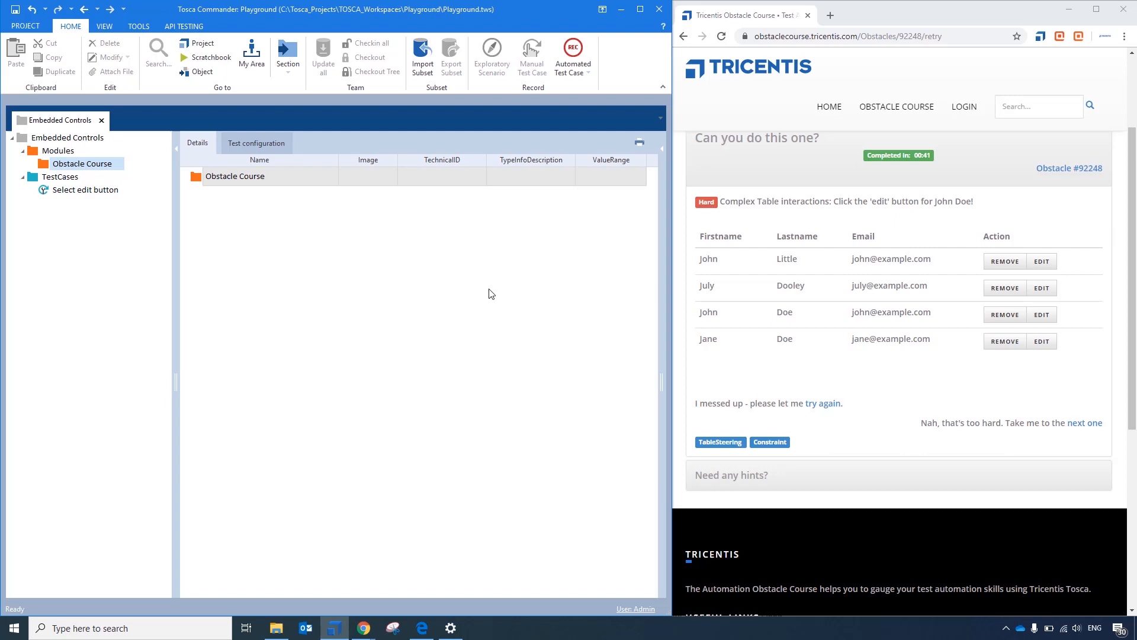
- Start an application scan into the Obstacle Course module folder, choosing the Tricentis Obstacle Course page as the application
right_click(211, 181)
mouse_move(258, 244)
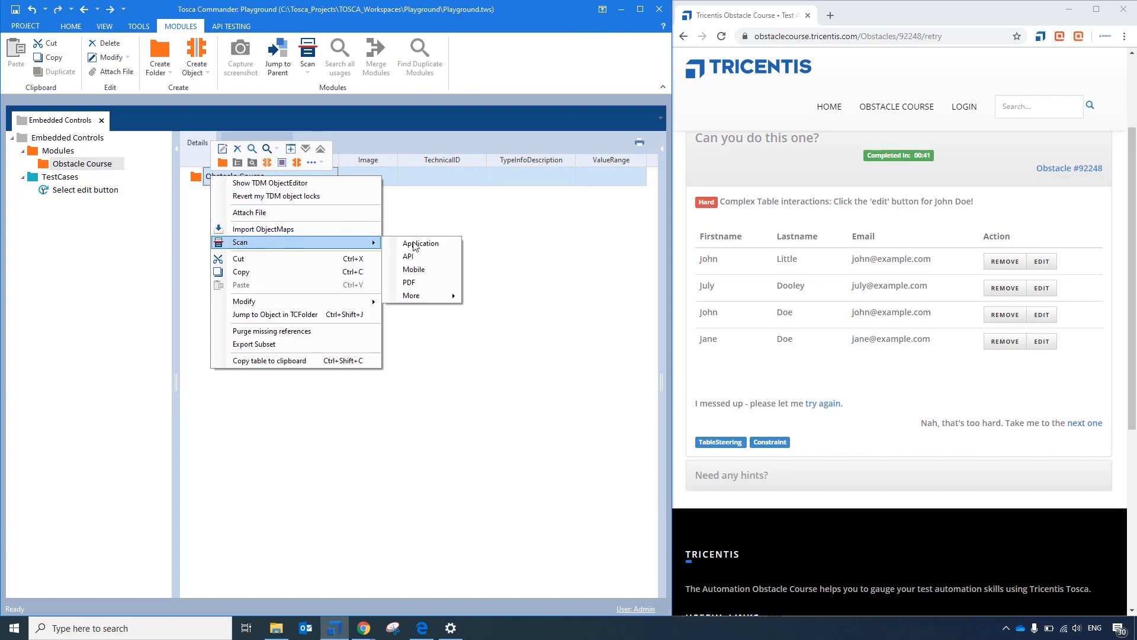
left_click(418, 244)
double_click(186, 218)
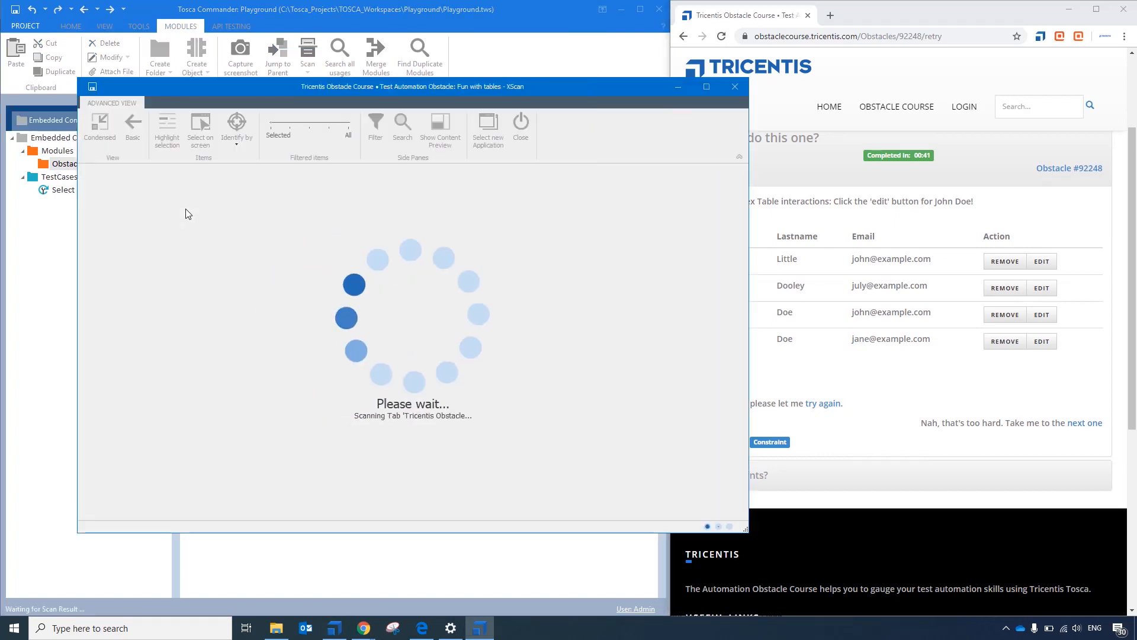
- Pick the persons table and the Edit button in its first row on screen for the scan, and select the Edit item
left_click(255, 135)
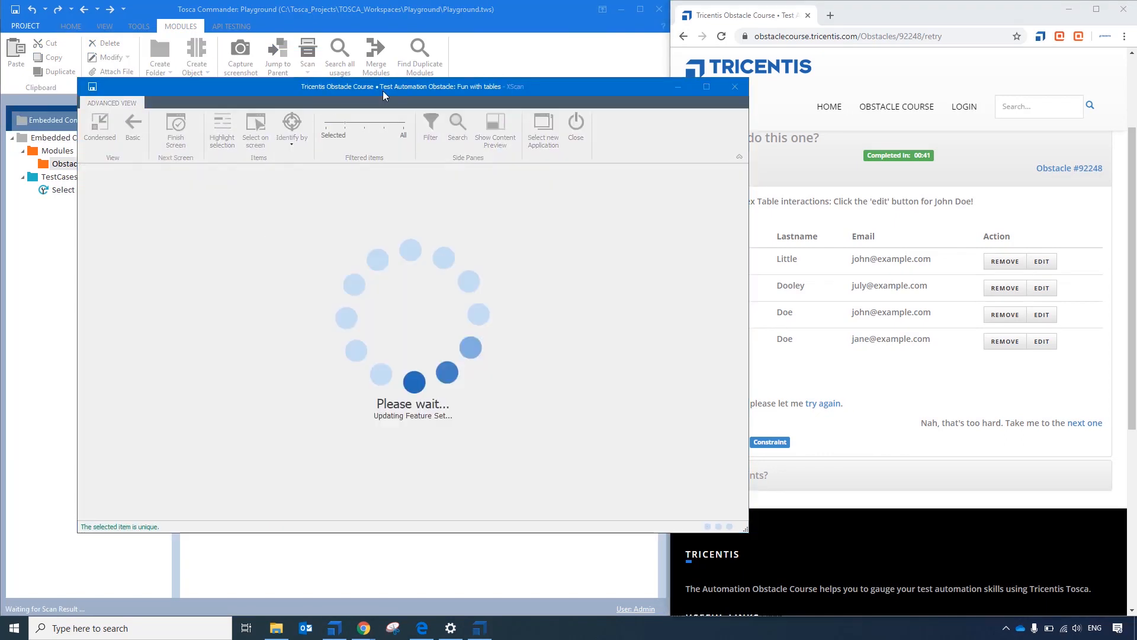
left_click(865, 298)
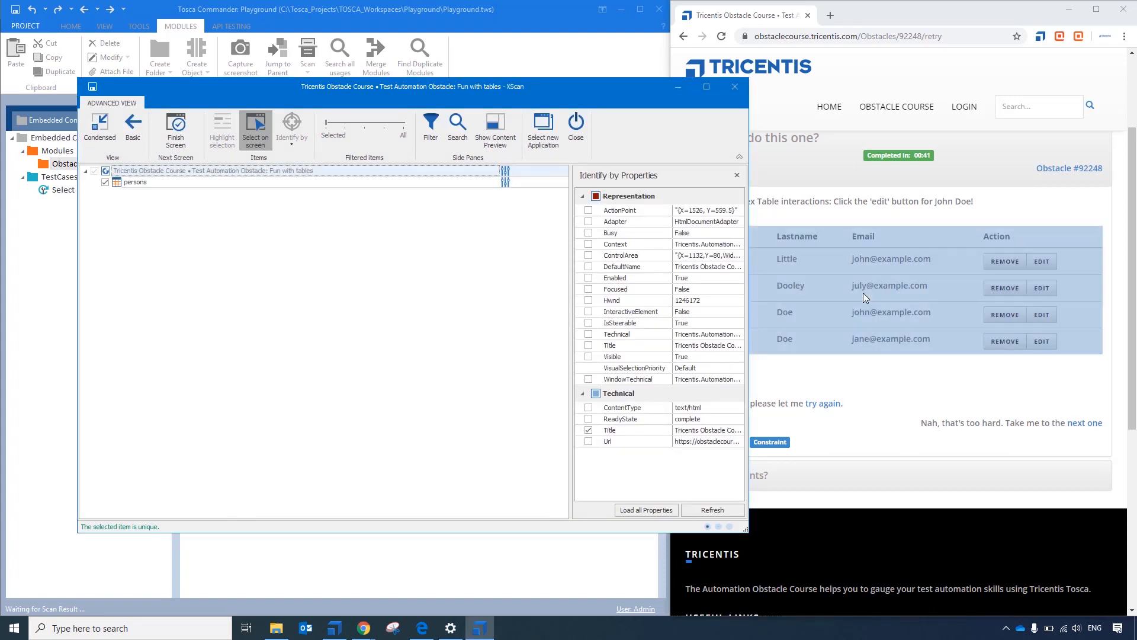
left_click(152, 184)
left_click(1042, 262)
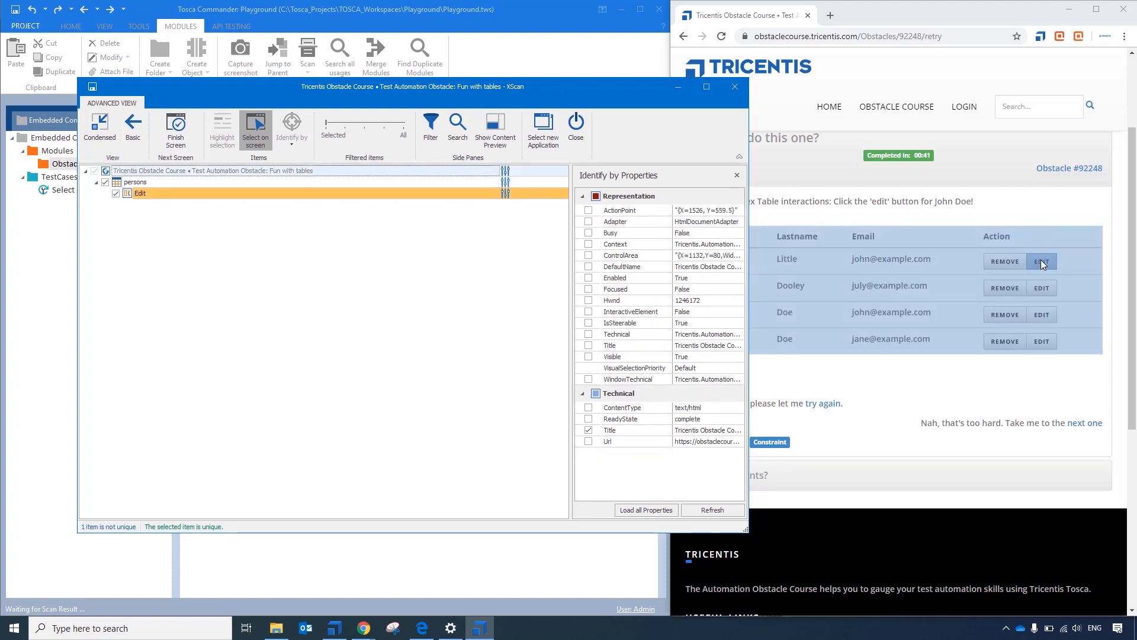
left_click(136, 197)
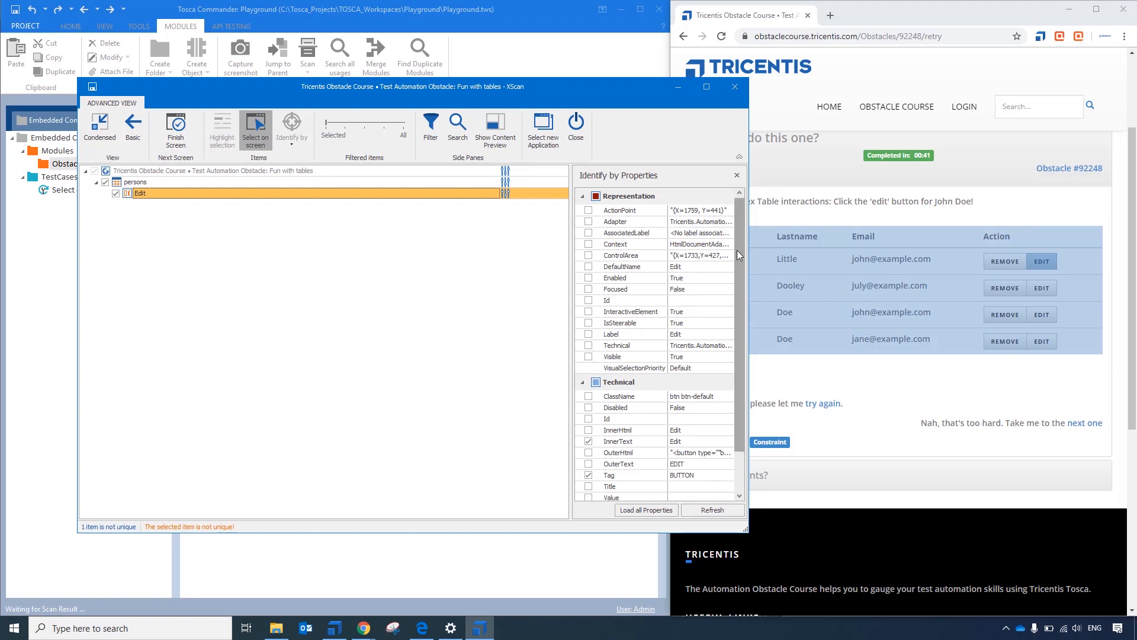
- Compare the identification properties of Edit and persons, and widen the item filter to examine where Edit sits in the table hierarchy
left_click_drag(744, 276, 745, 308)
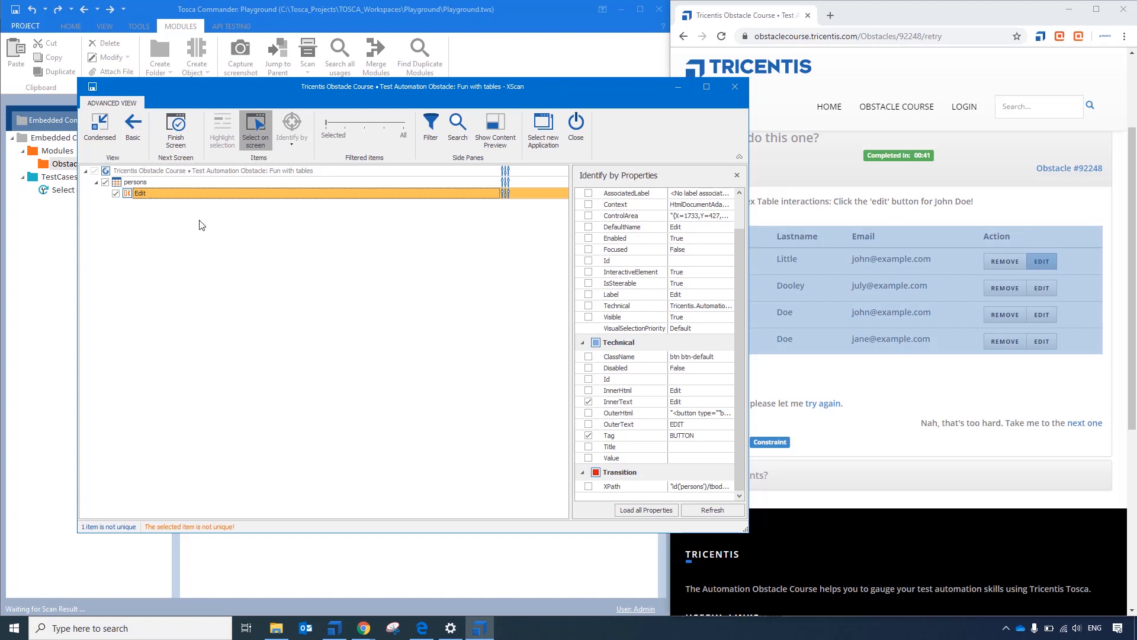
left_click(121, 183)
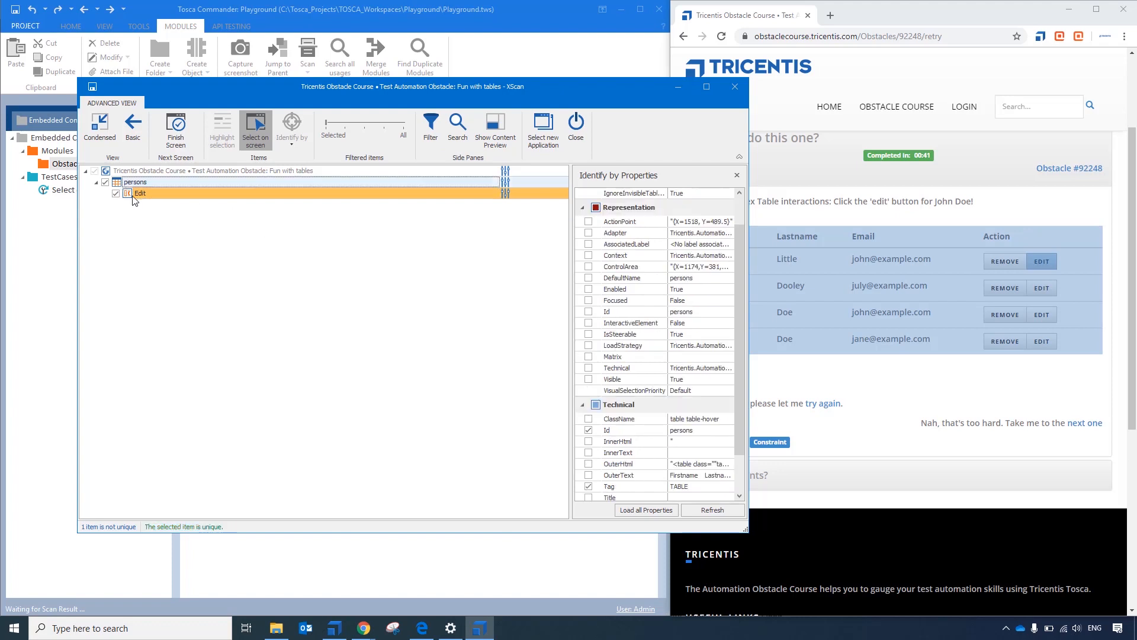
left_click(132, 195)
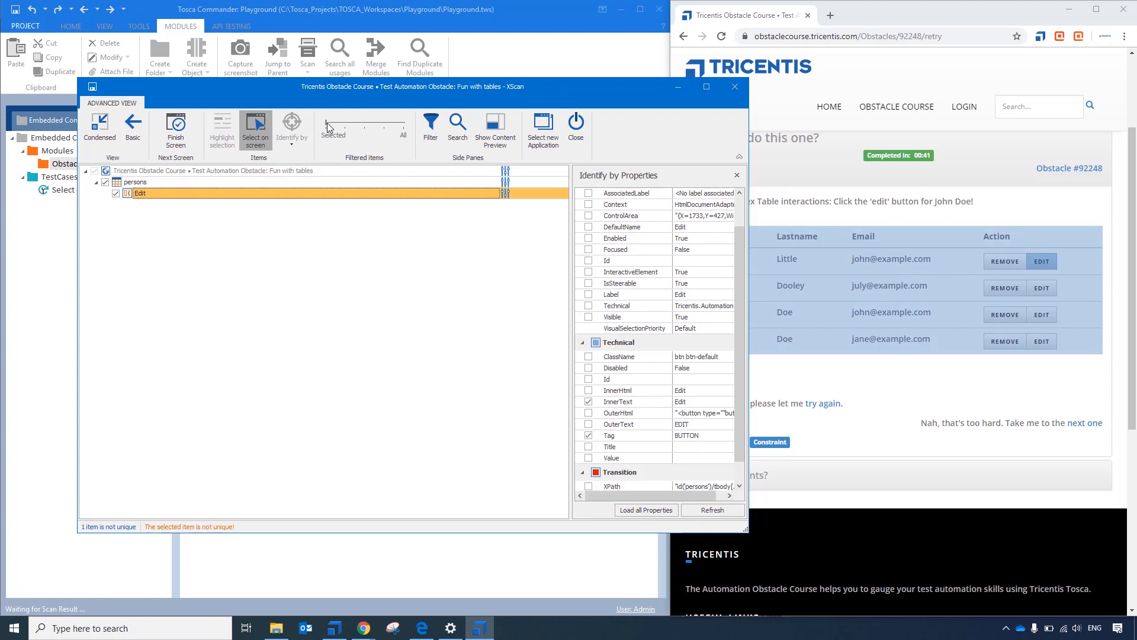
left_click_drag(330, 127, 363, 126)
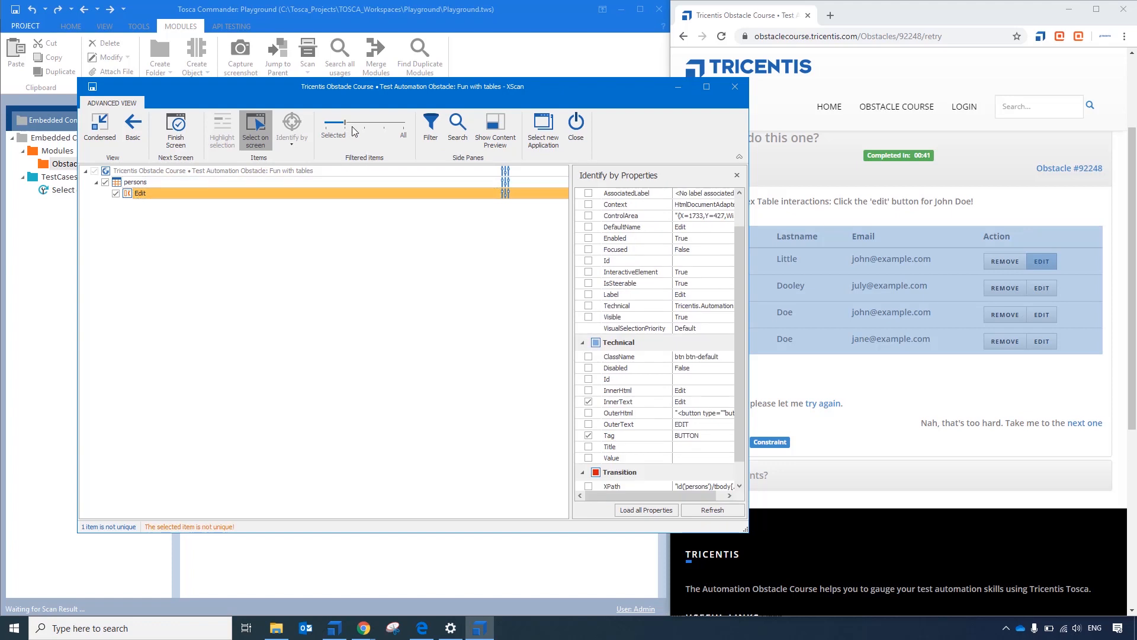
left_click(387, 127)
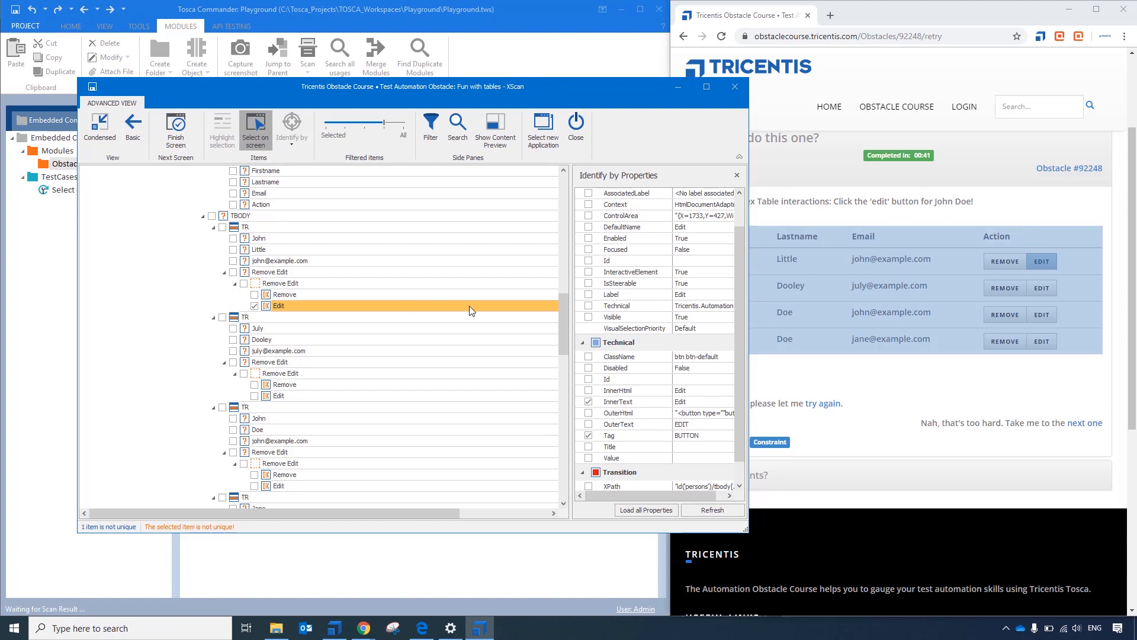
left_click_drag(566, 339, 565, 324)
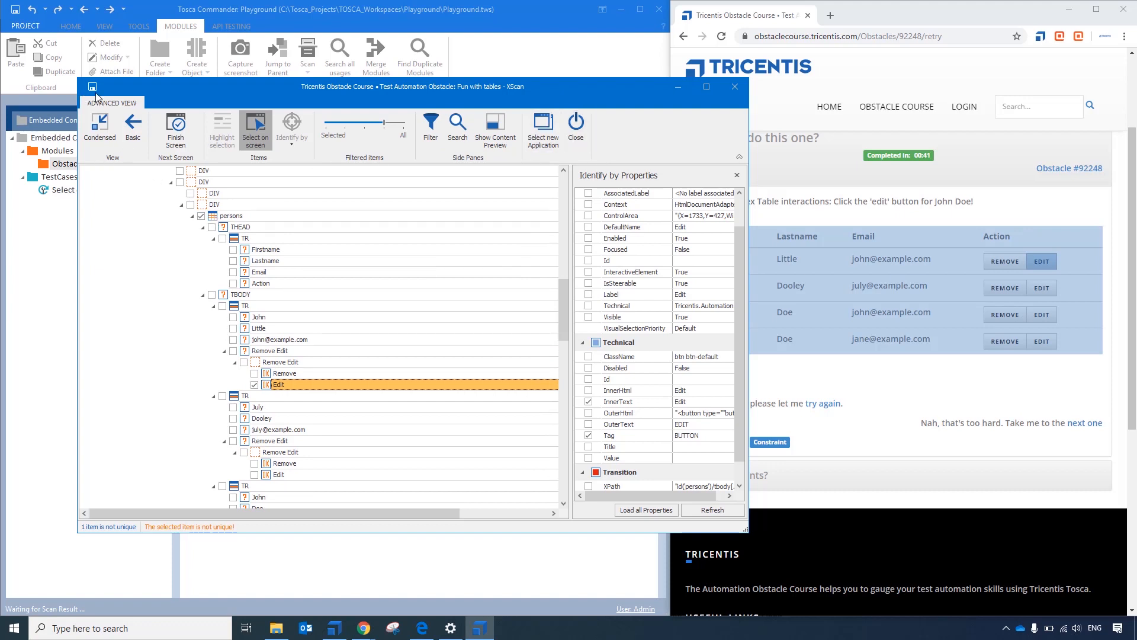
- Save the scanned module containing the persons table and Edit button, and close the scan
left_click(270, 386)
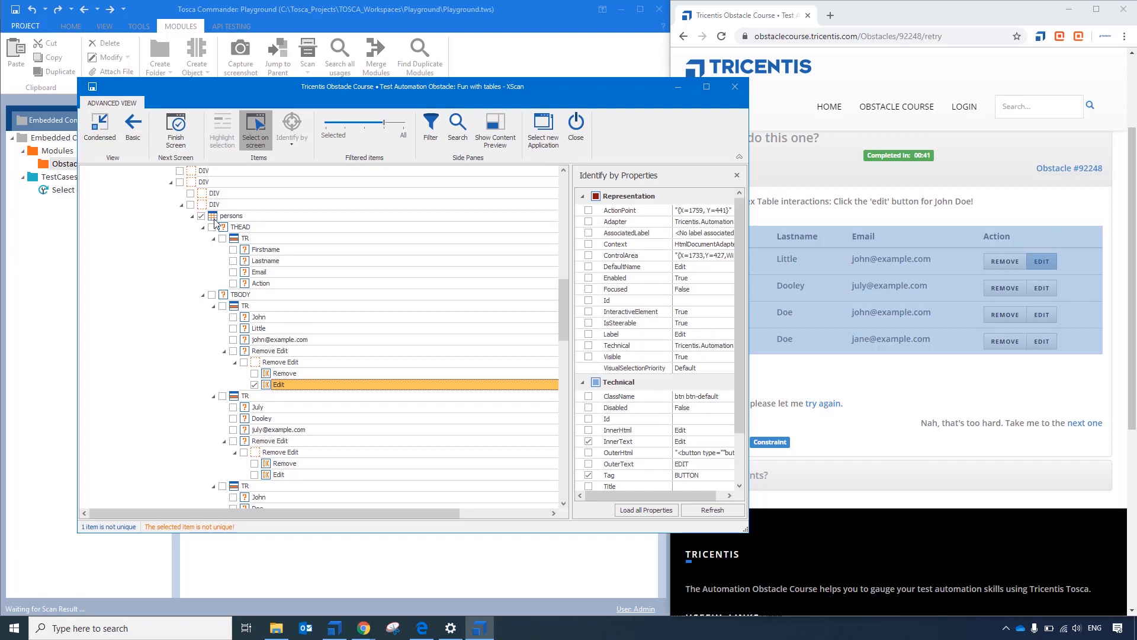
left_click(93, 87)
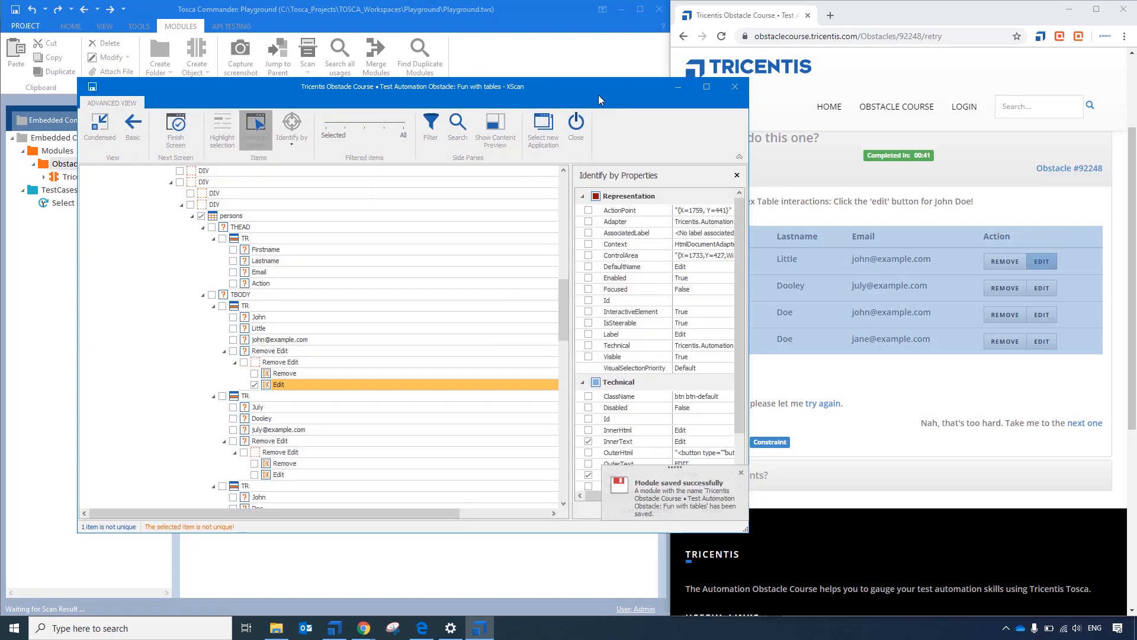
left_click(733, 84)
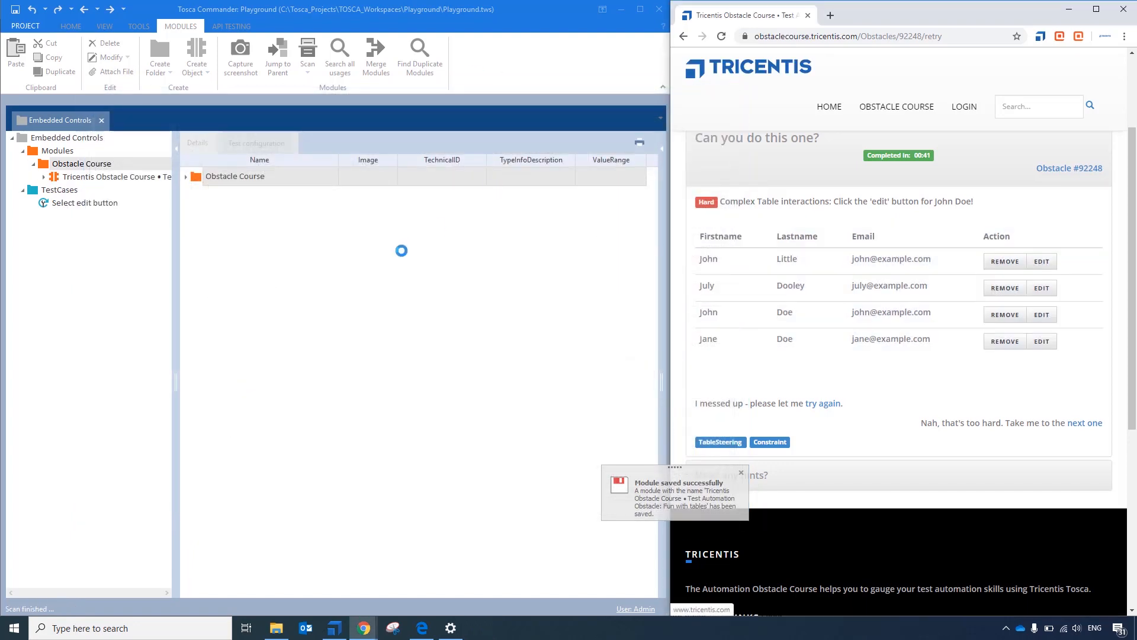
- Expand the scanned module and examine the persons table's <Row>, <Col>, <Cell> and Edit controls
left_click(44, 177)
left_click(55, 202)
left_click(65, 203)
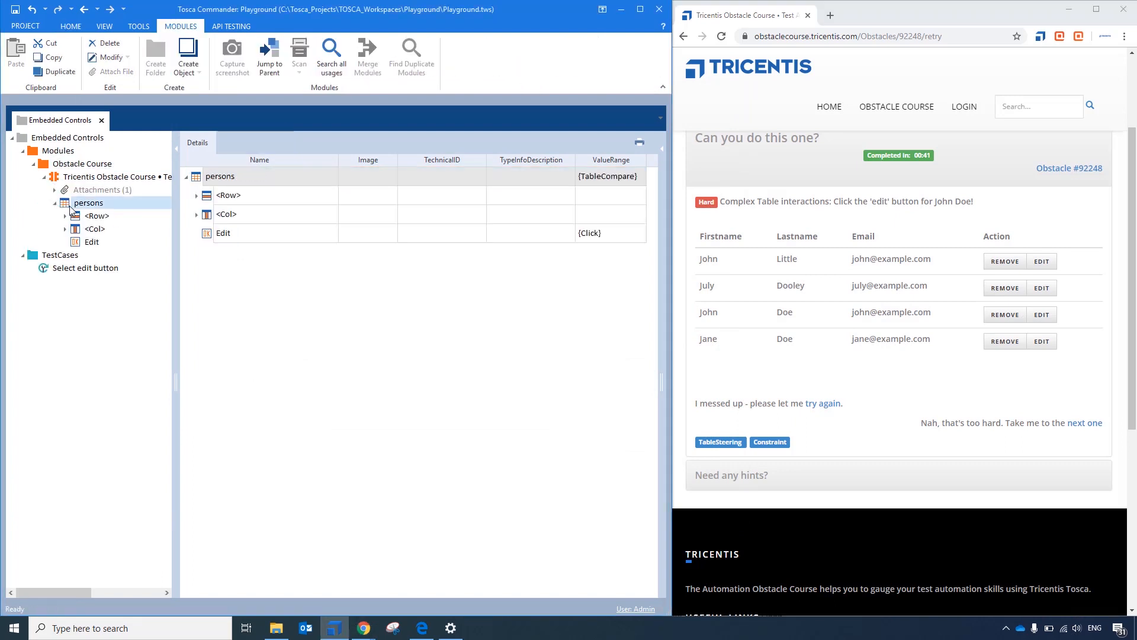
left_click(66, 217)
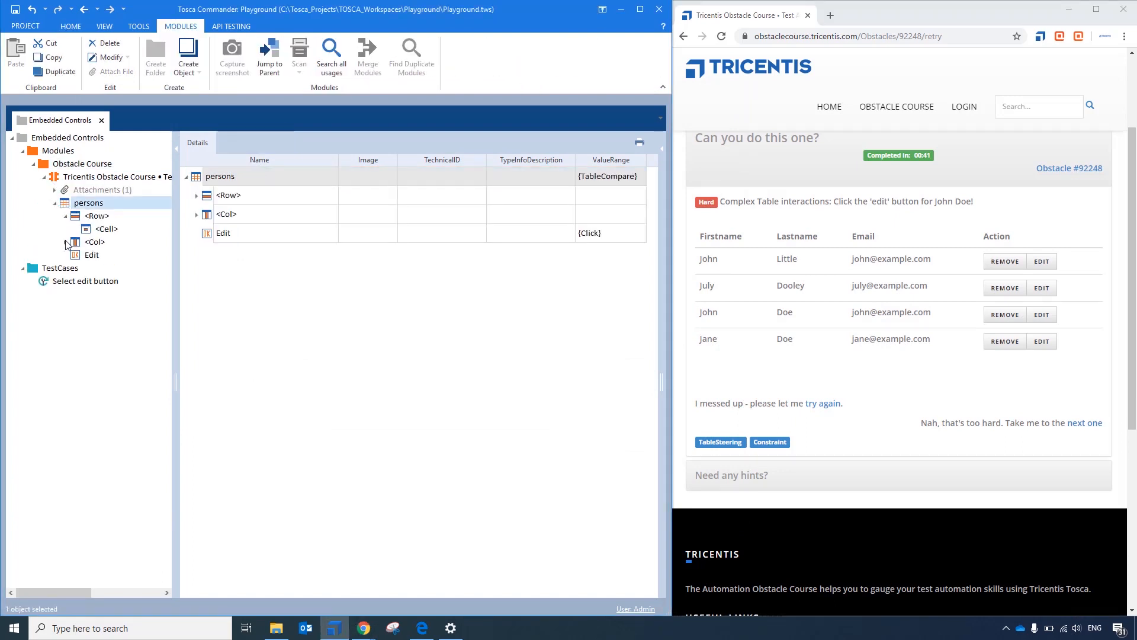
left_click(66, 242)
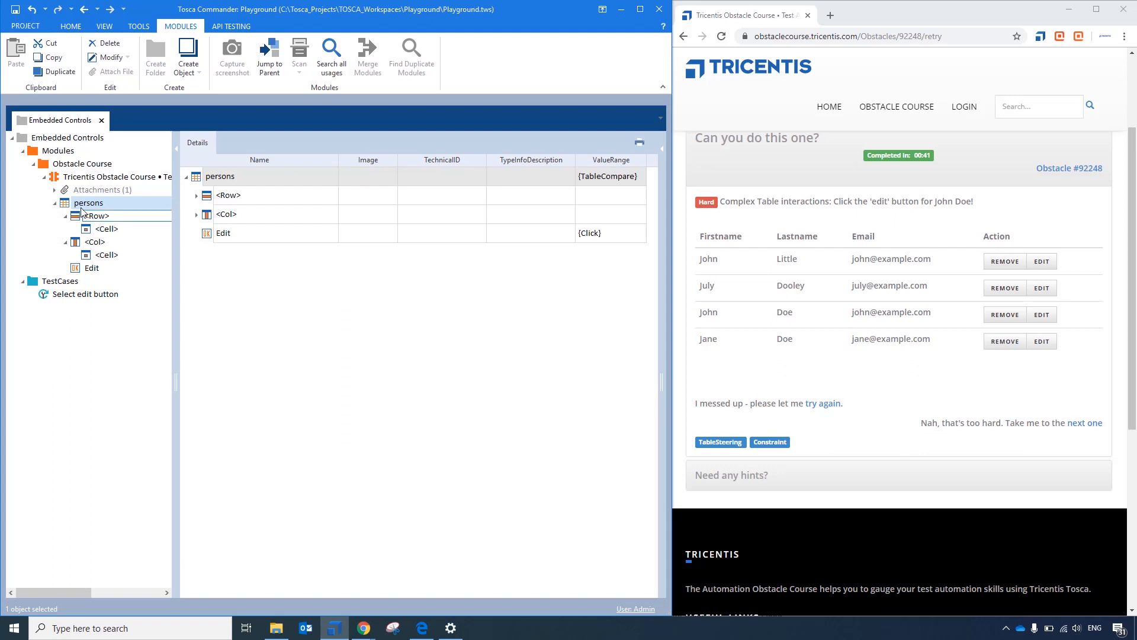
left_click(75, 270)
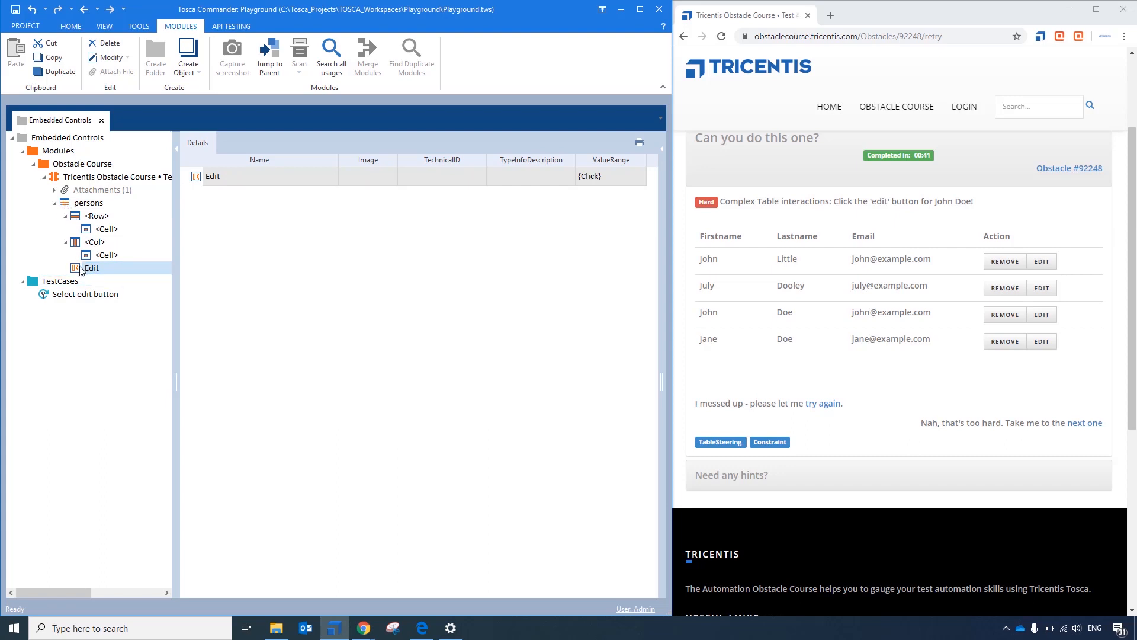
- Add the scanned module to the Select edit button test case and set the Edit control's value to {Click}
left_click_drag(63, 178, 67, 299)
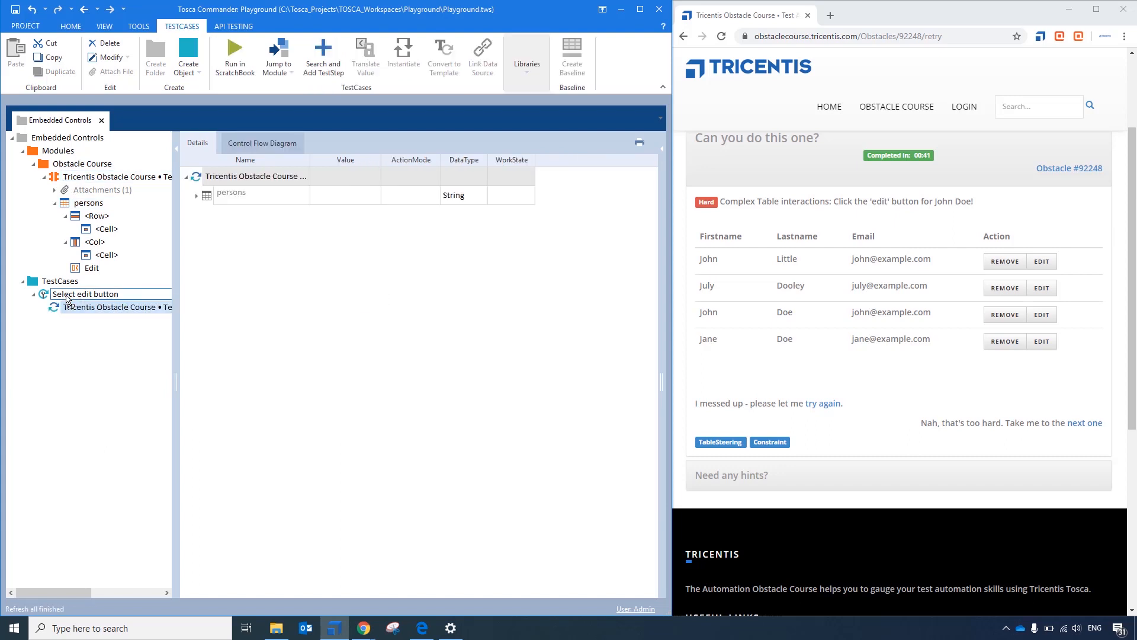
left_click(197, 196)
left_click(207, 215)
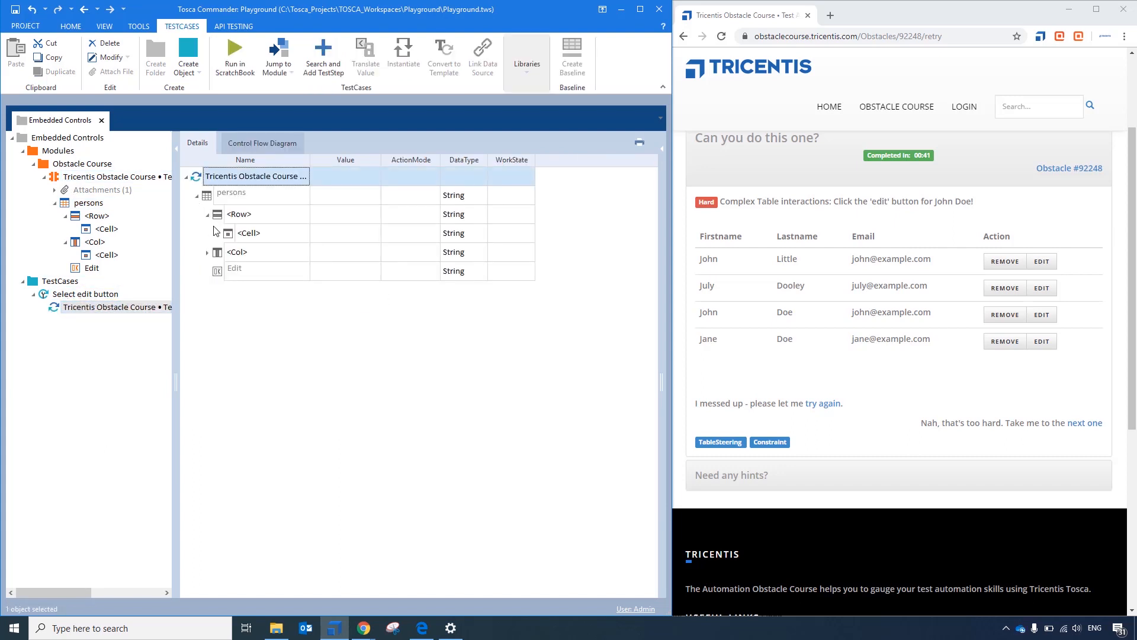
left_click(208, 215)
left_click(335, 256)
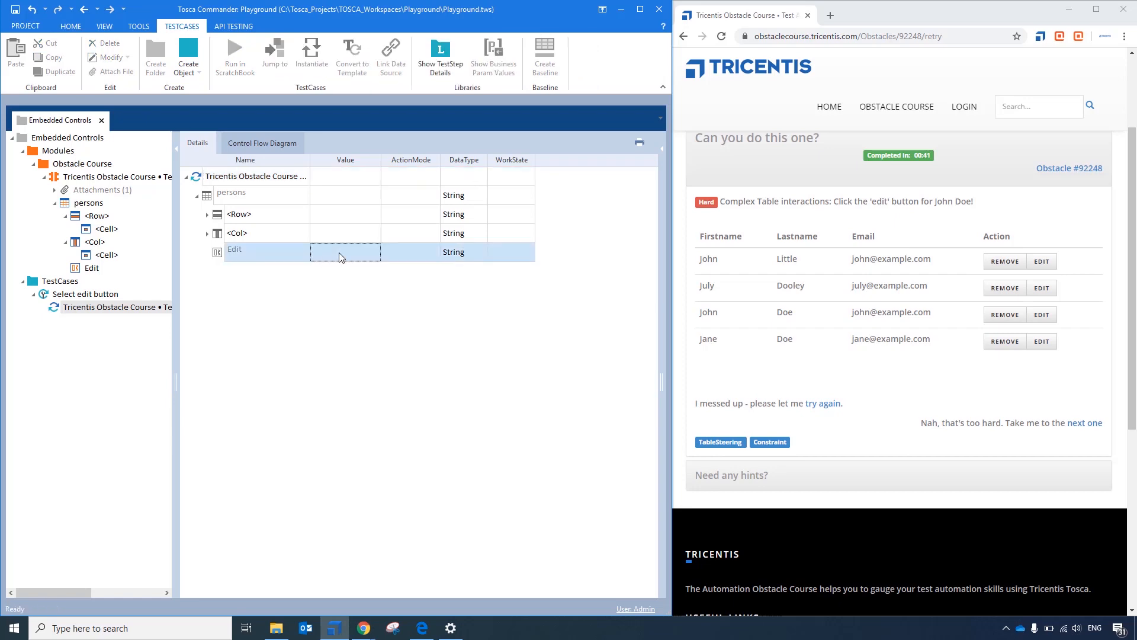
type("{Click[")
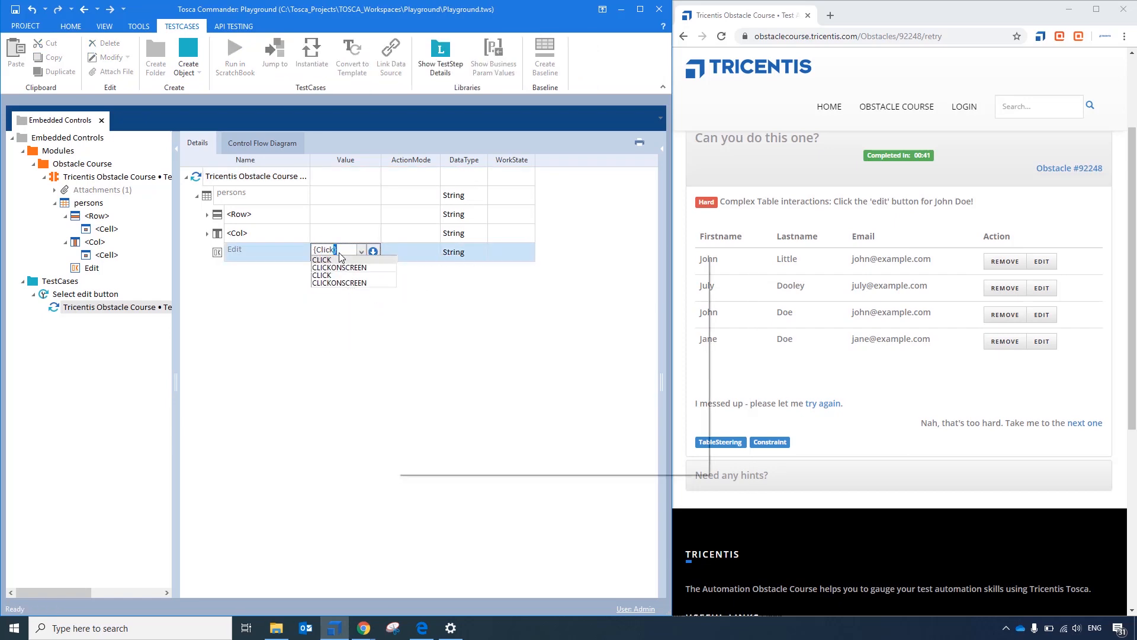
type("}")
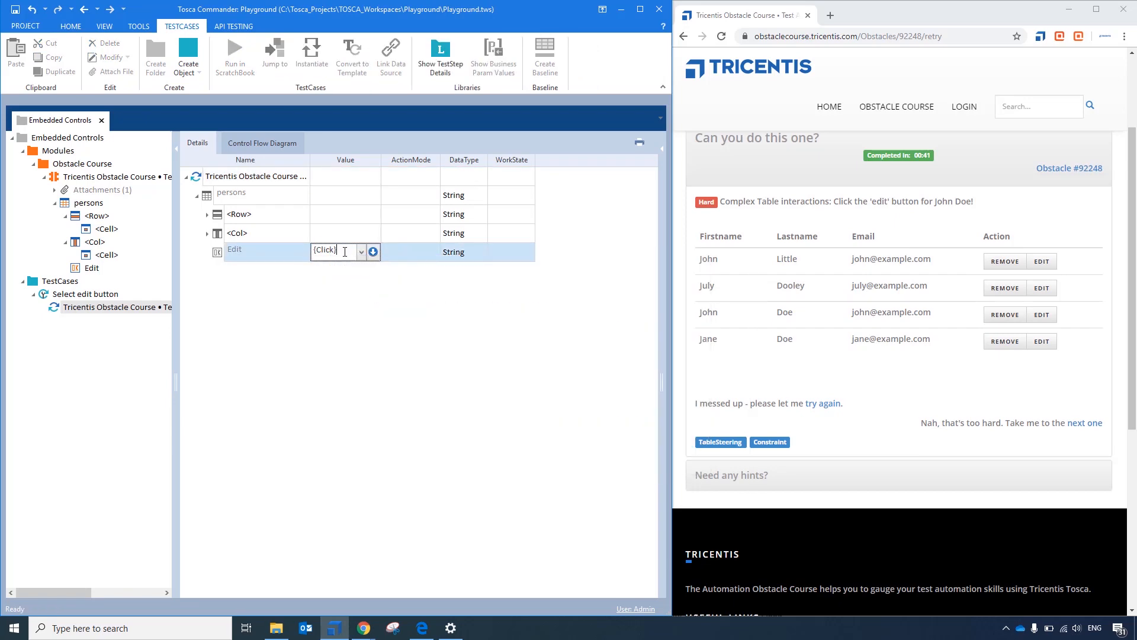
- Run the test step in ScratchBook, read the full log info for Edit, and close the results
left_click(222, 179)
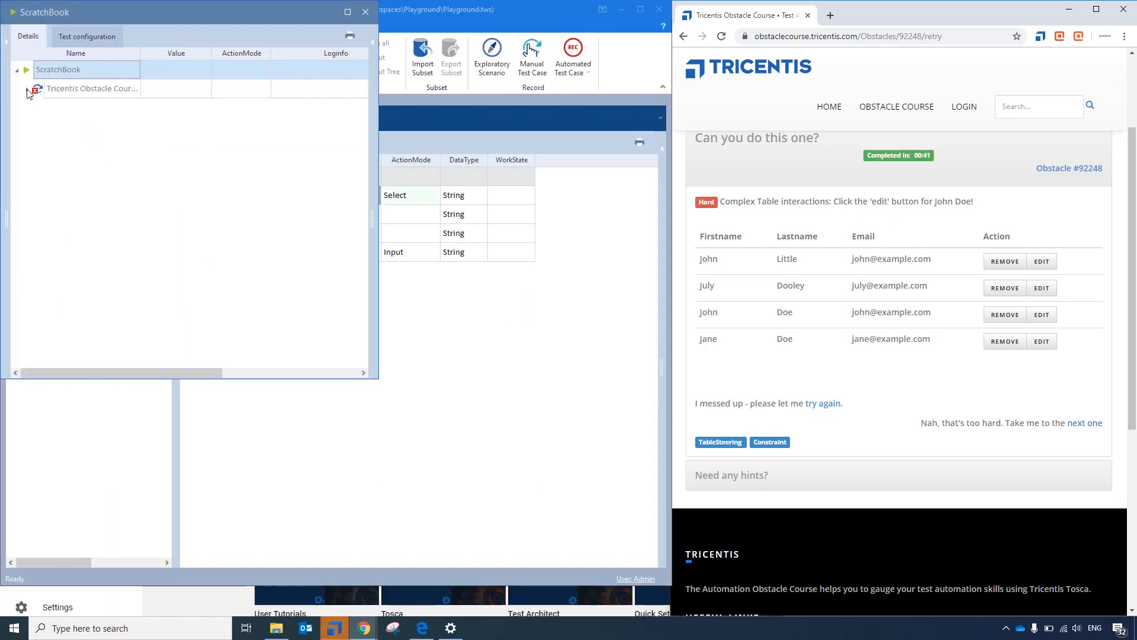
left_click(27, 90)
left_click(38, 108)
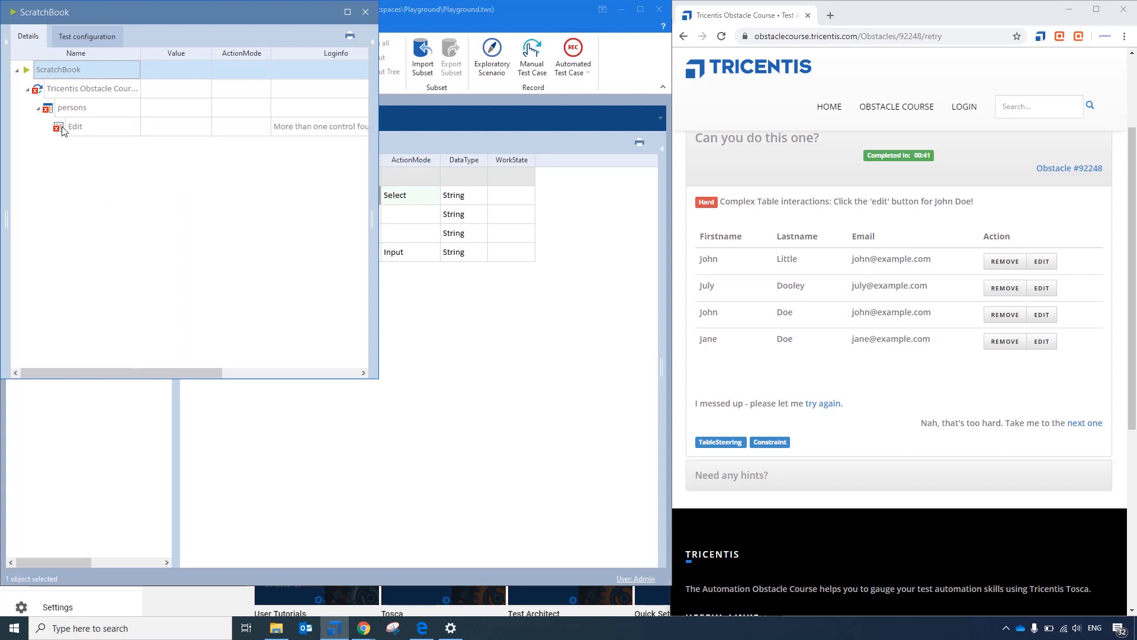
left_click(329, 129)
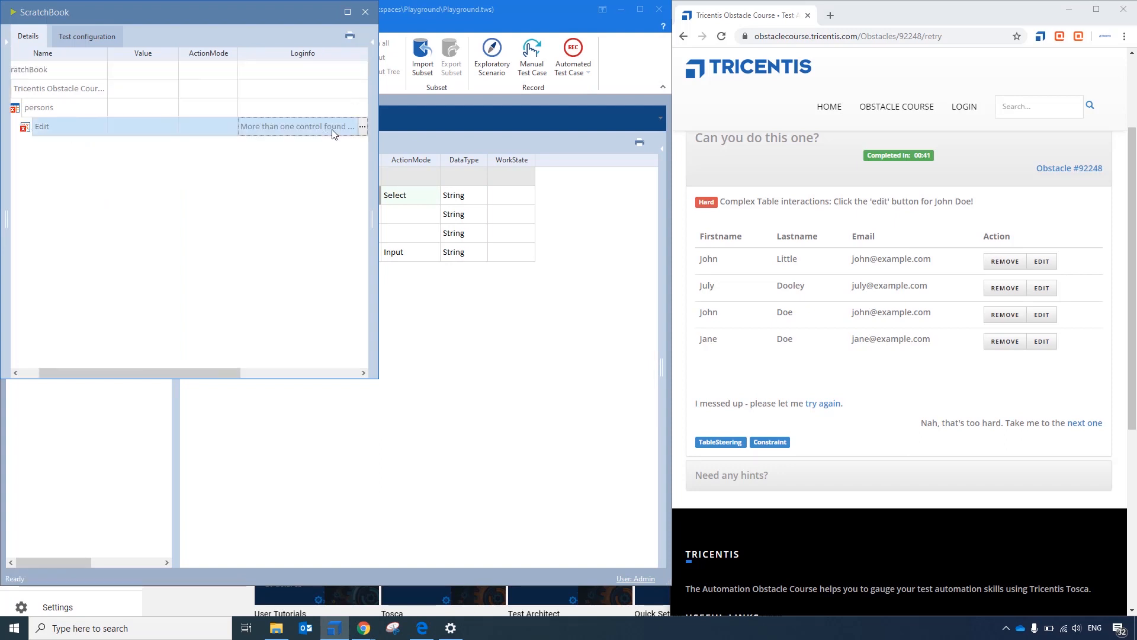
left_click(363, 127)
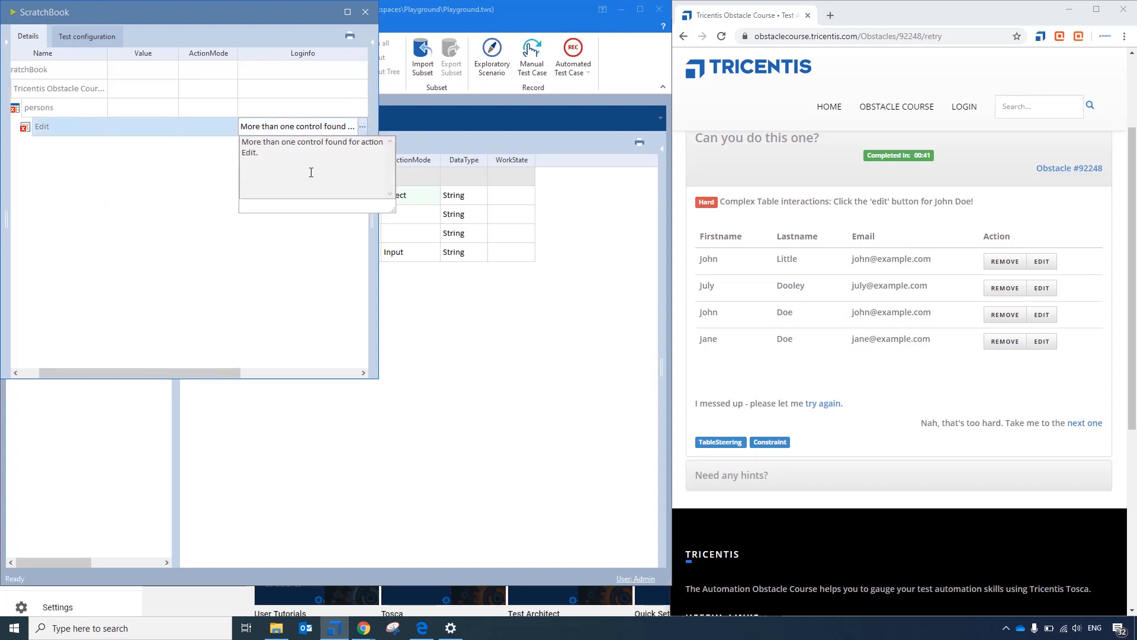
left_click(366, 12)
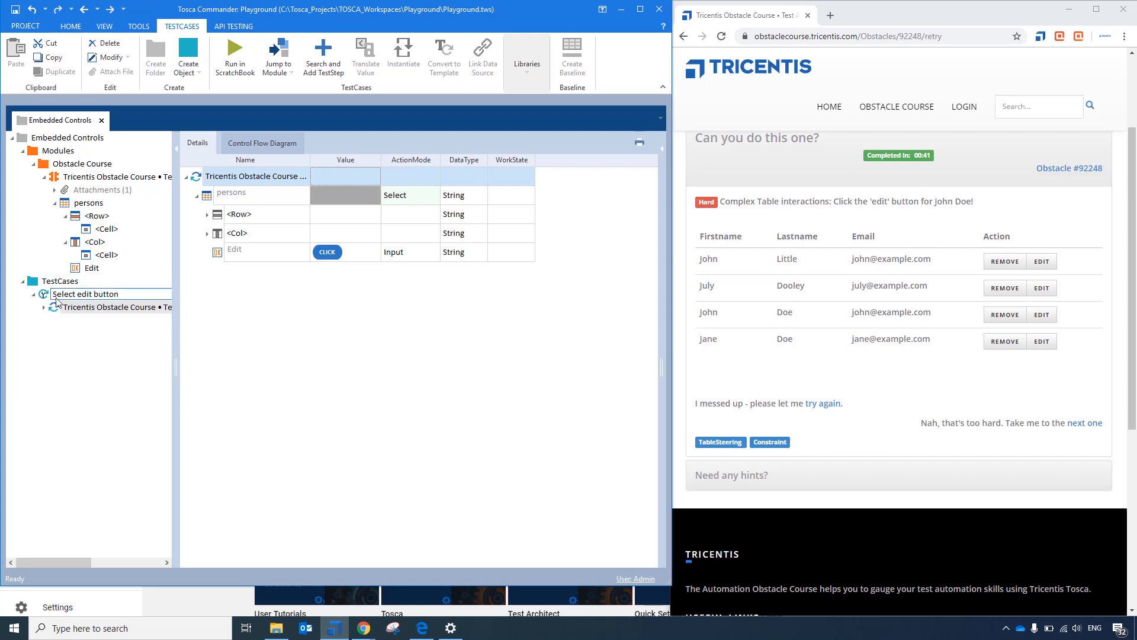
- Remove the test step from the Select edit button test case and nest the module's Edit control under the <Cell> of <Row>
key("ctrl+z")
left_click_drag(75, 269, 96, 229)
- Add the restructured module to the Select edit button test case and set the persons table's <Row> to $1
left_click_drag(77, 176, 79, 299)
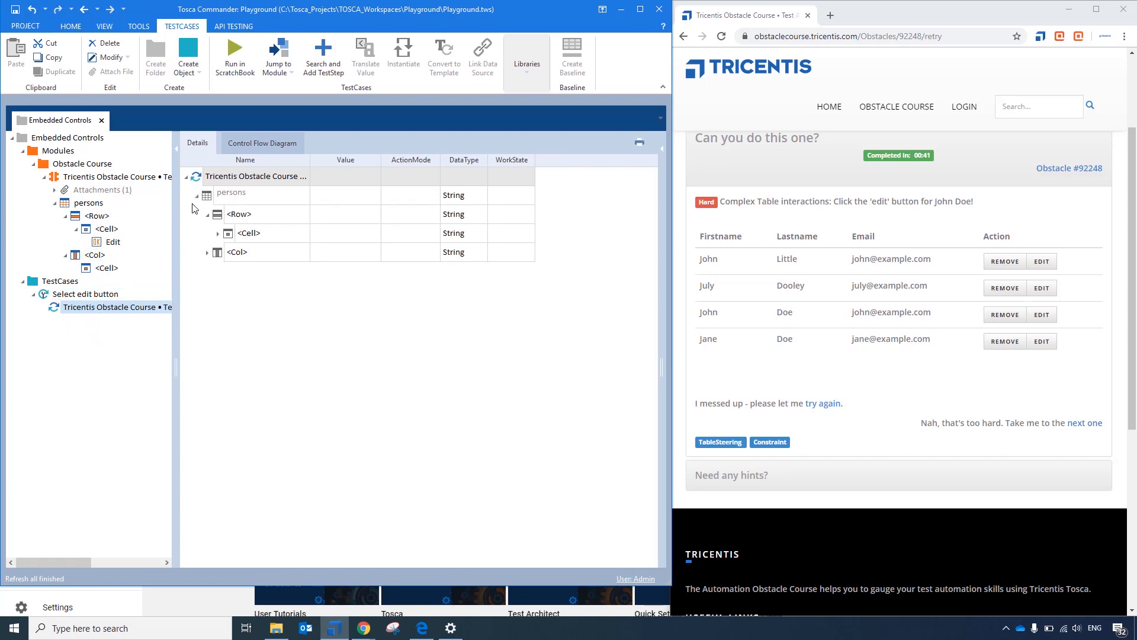
left_click(210, 197)
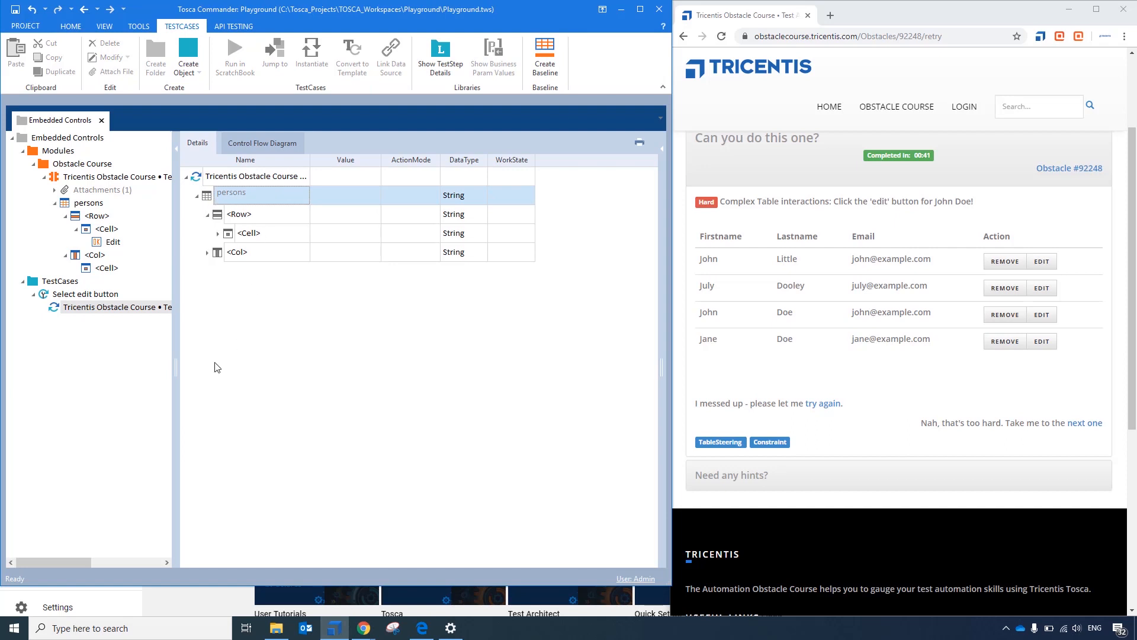
left_click(297, 215)
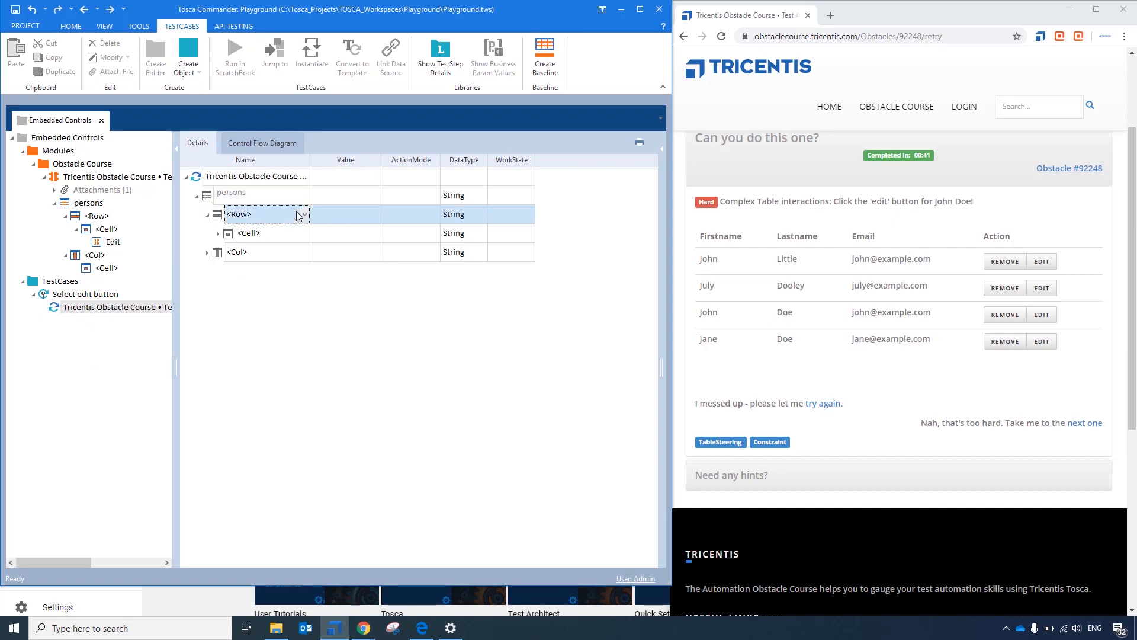
left_click(299, 215)
left_click(305, 215)
left_click(289, 232)
left_click(299, 233)
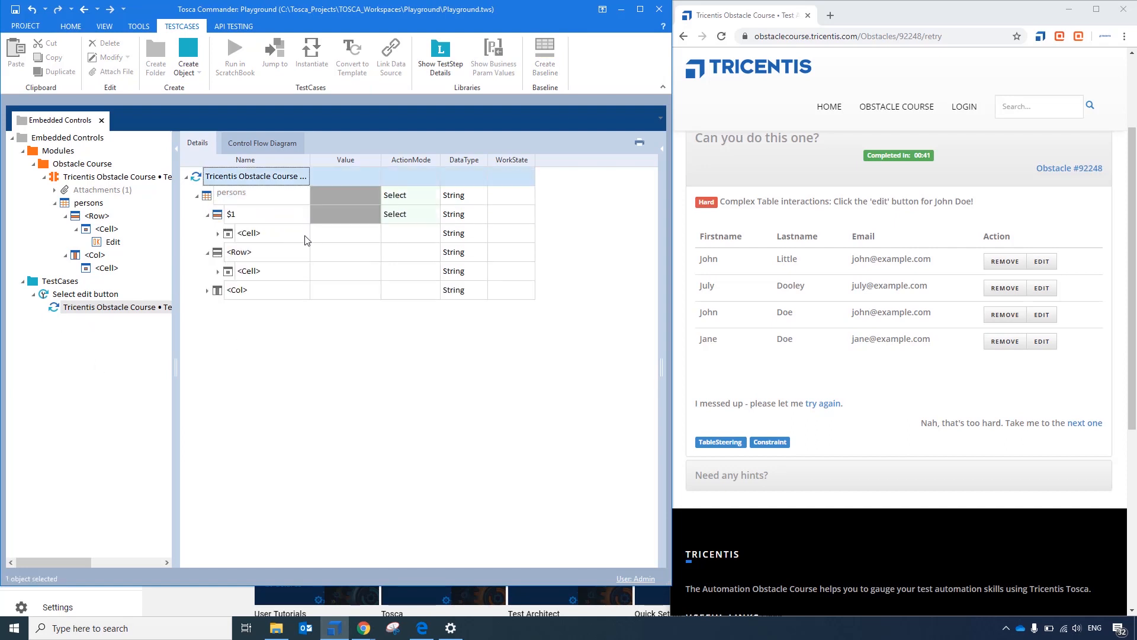
- Expand the <Cell> under row $1 and set it to the Action column
left_click(218, 233)
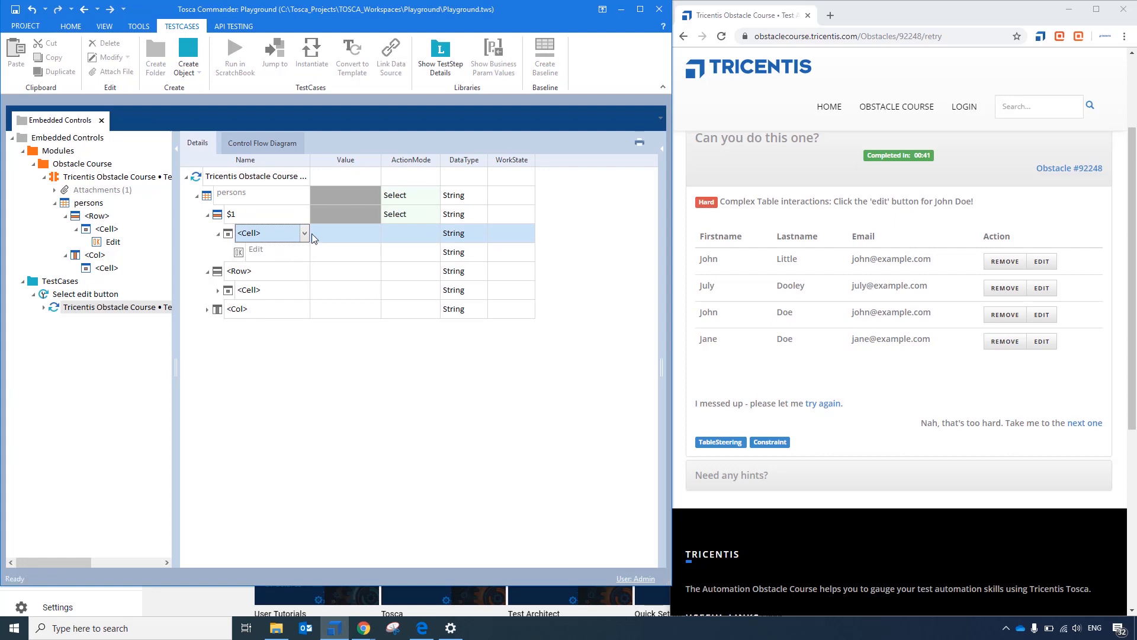
left_click(307, 233)
left_click(251, 320)
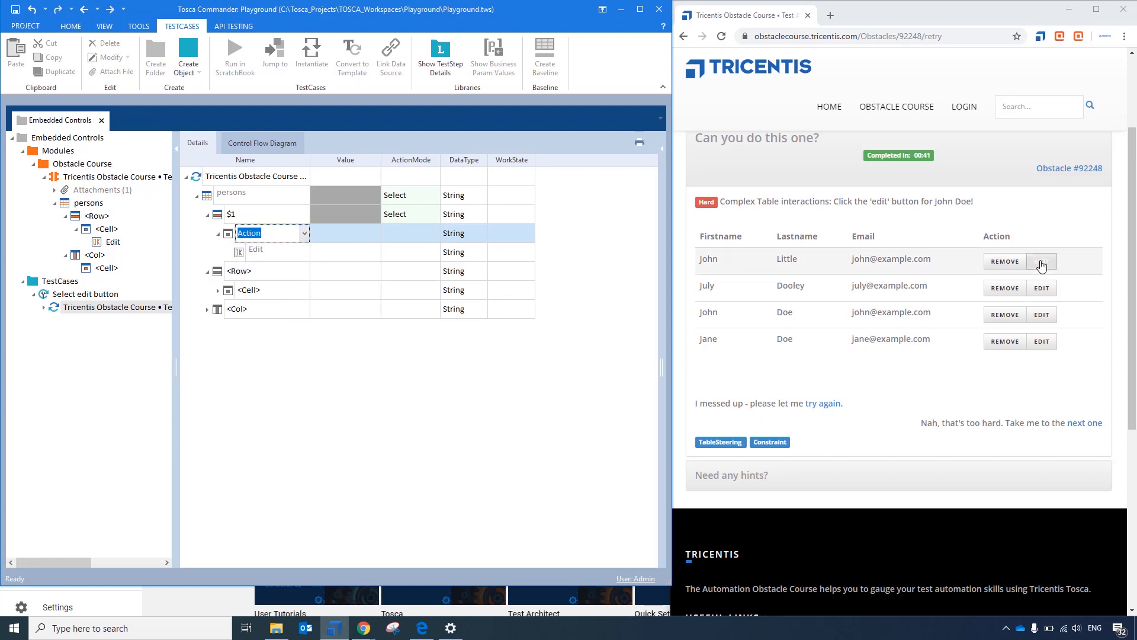
- Set the ActionMode of the Action cell under row $1 to Select
left_click(410, 234)
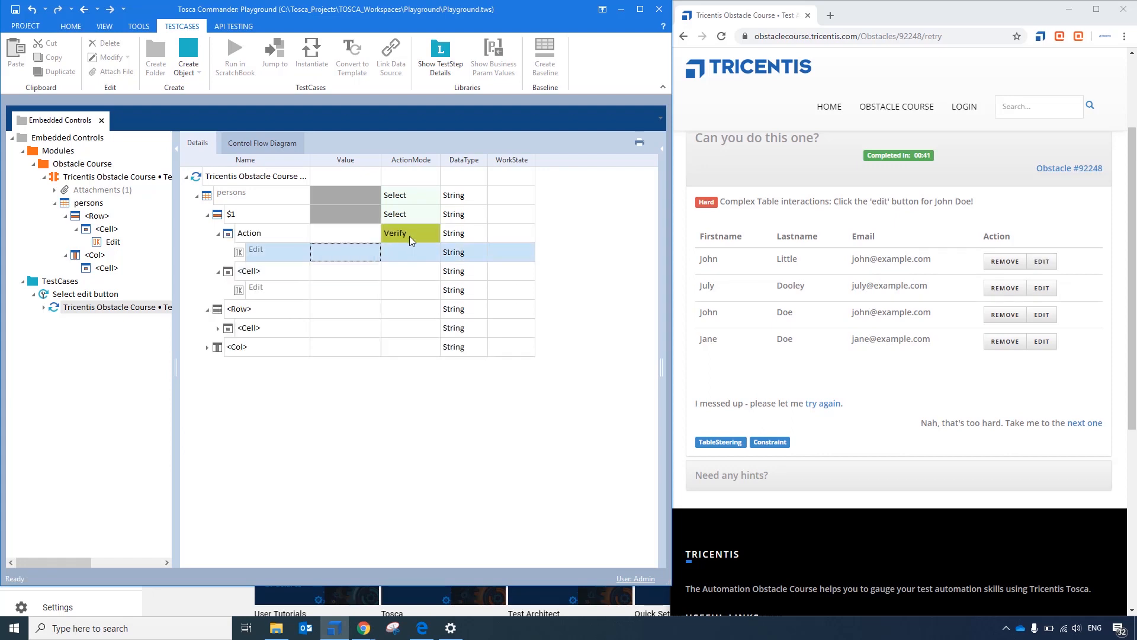
left_click(434, 234)
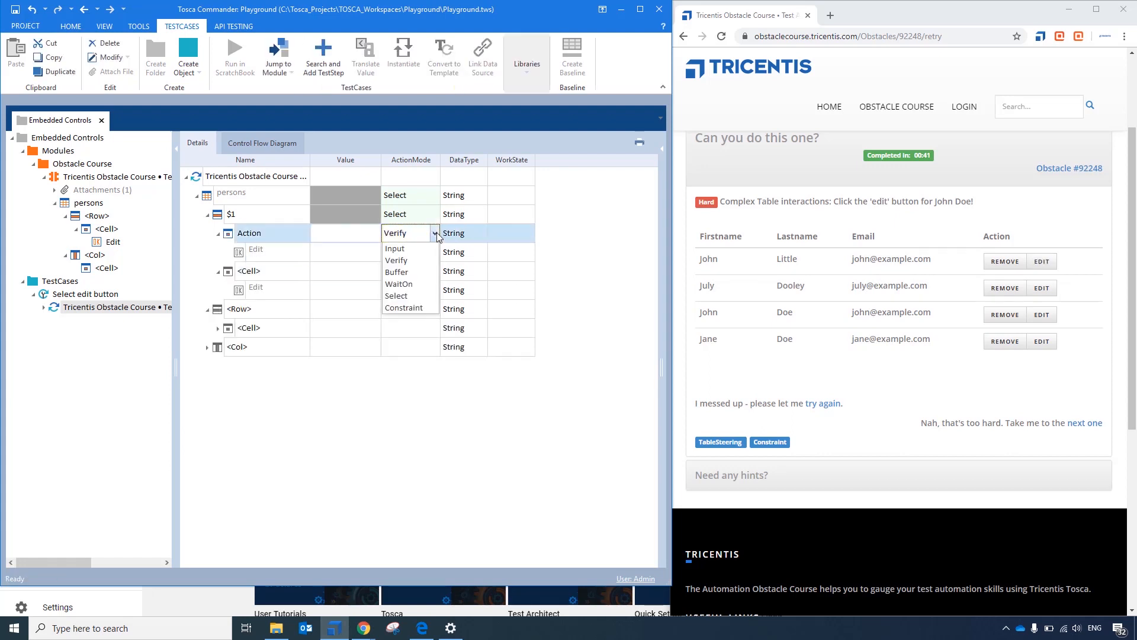
left_click(418, 291)
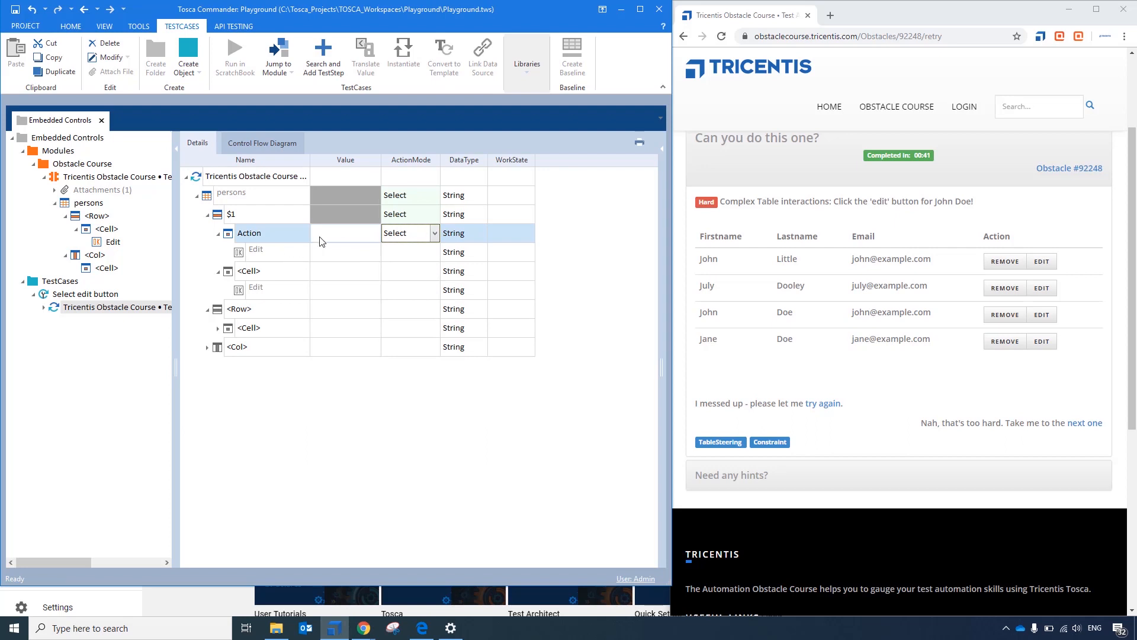
- Give the Edit control under the Action cell the value {Click} and run the test step in ScratchBook
left_click(323, 252)
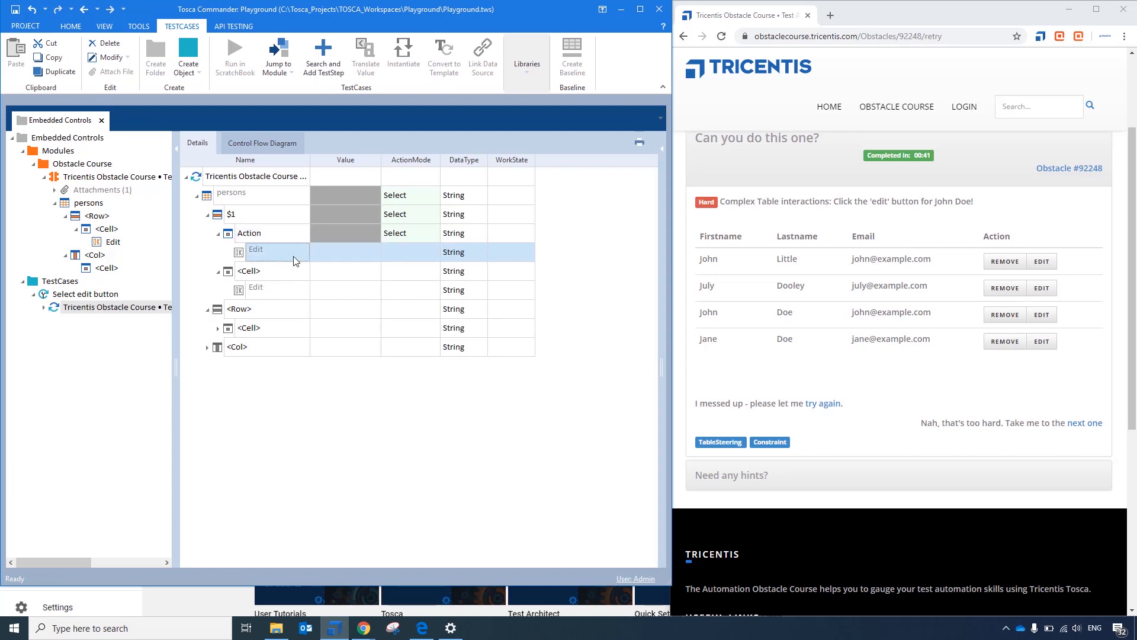
left_click(325, 252)
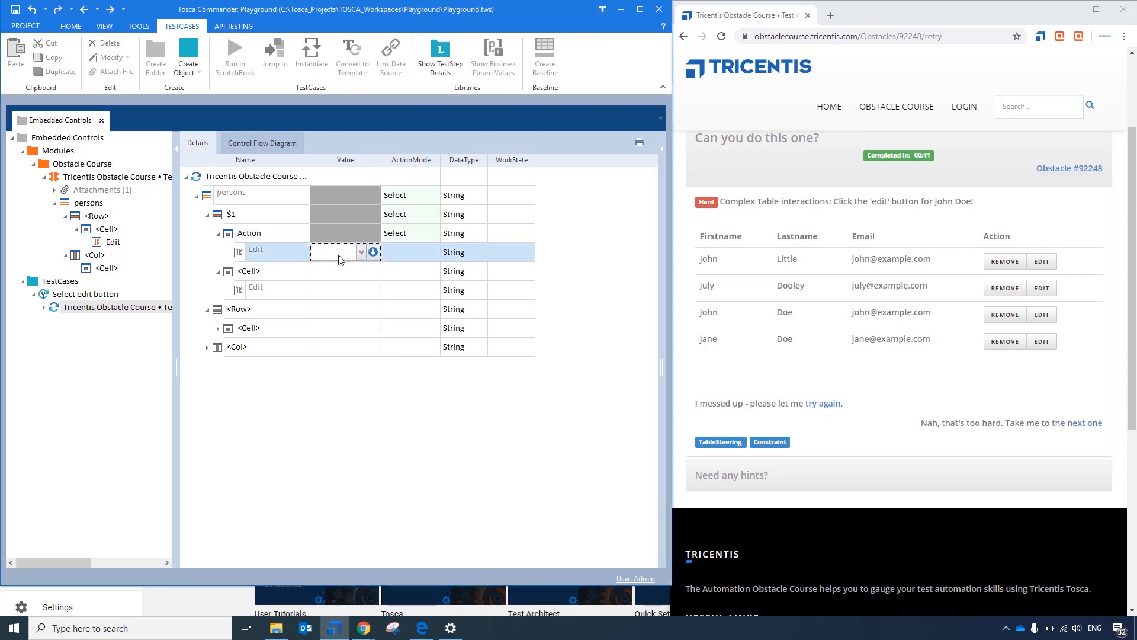
type("{Click{")
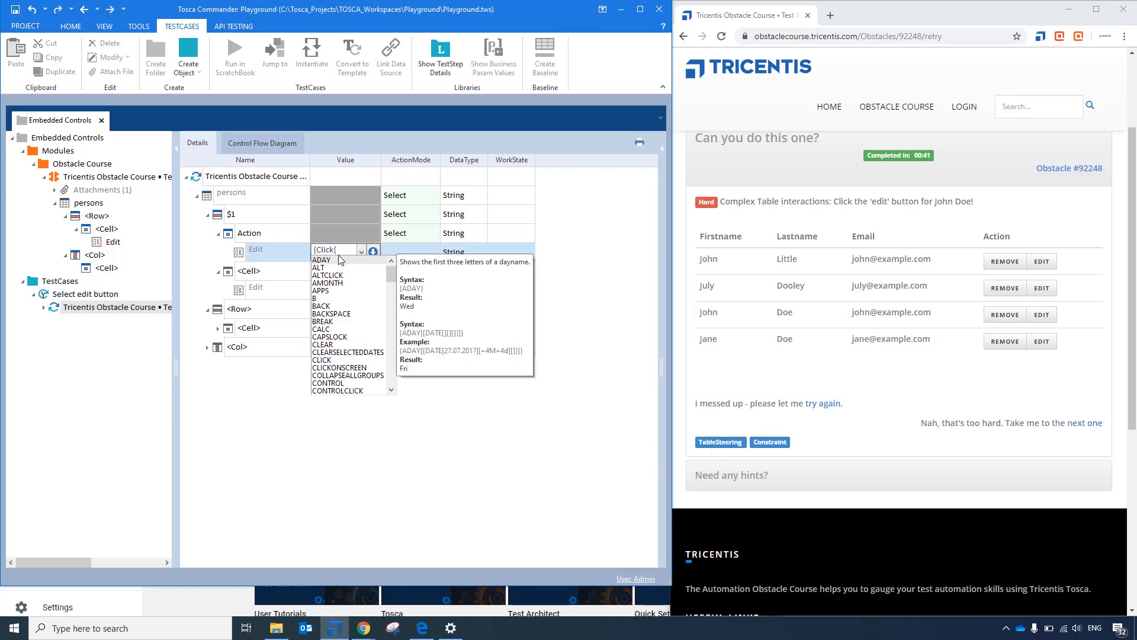
key("BackSpace")
type("P")
key("BackSpace")
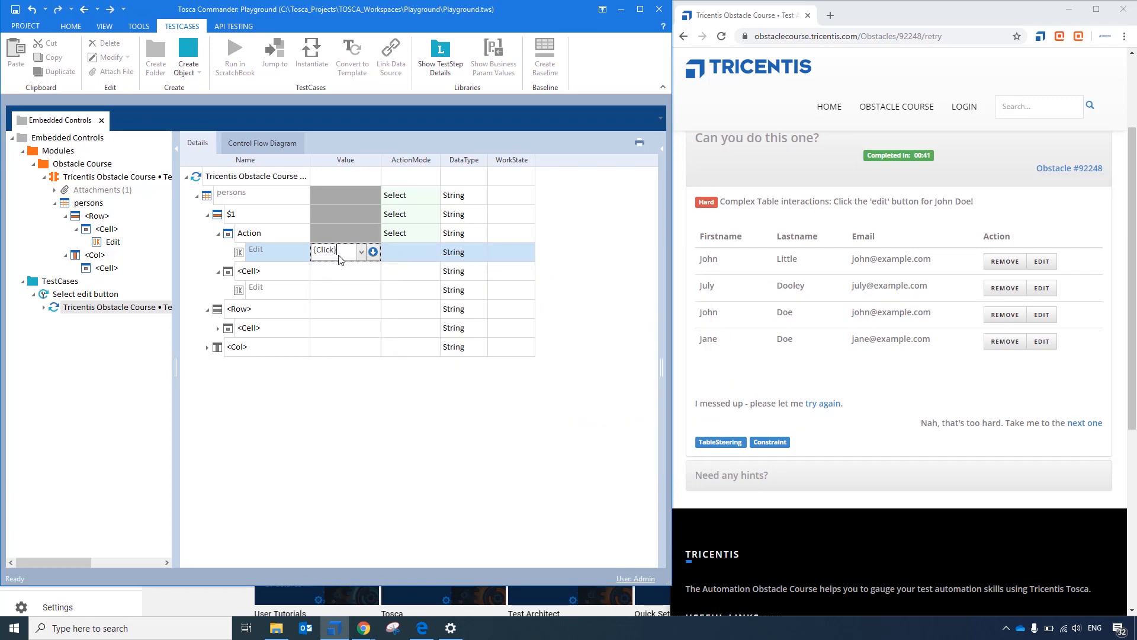
type("}")
key("Return")
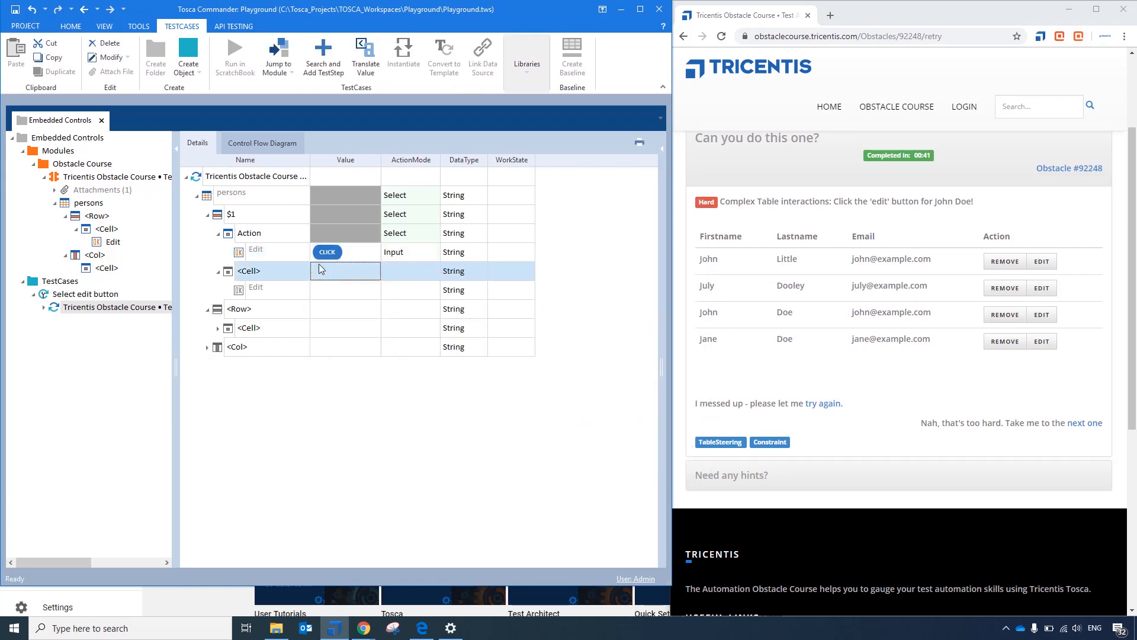
right_click(236, 178)
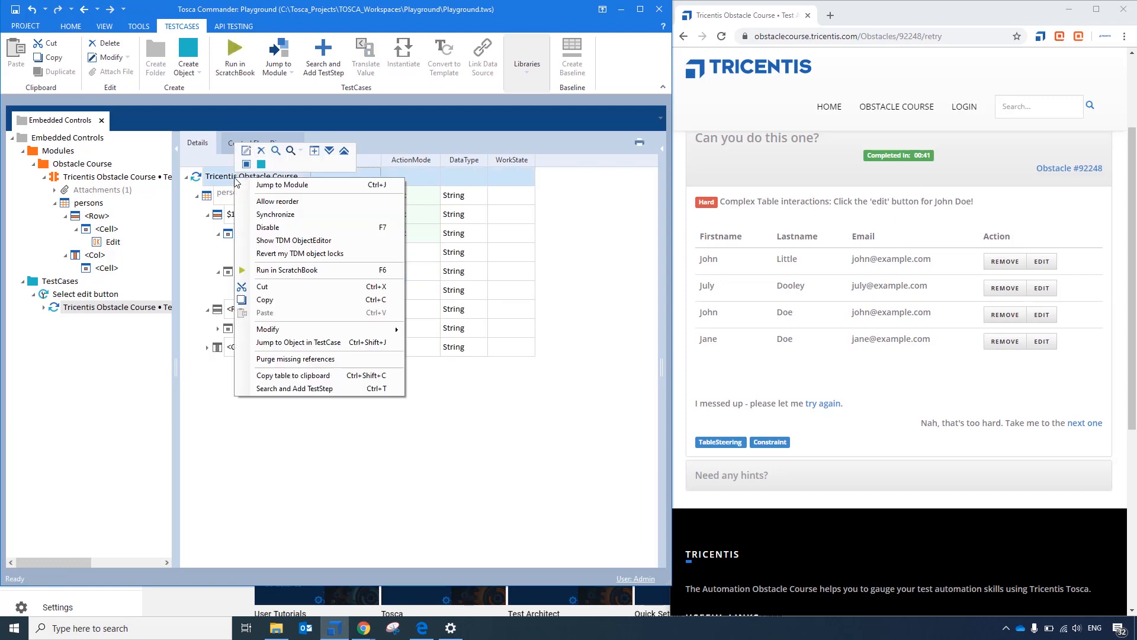
left_click(291, 268)
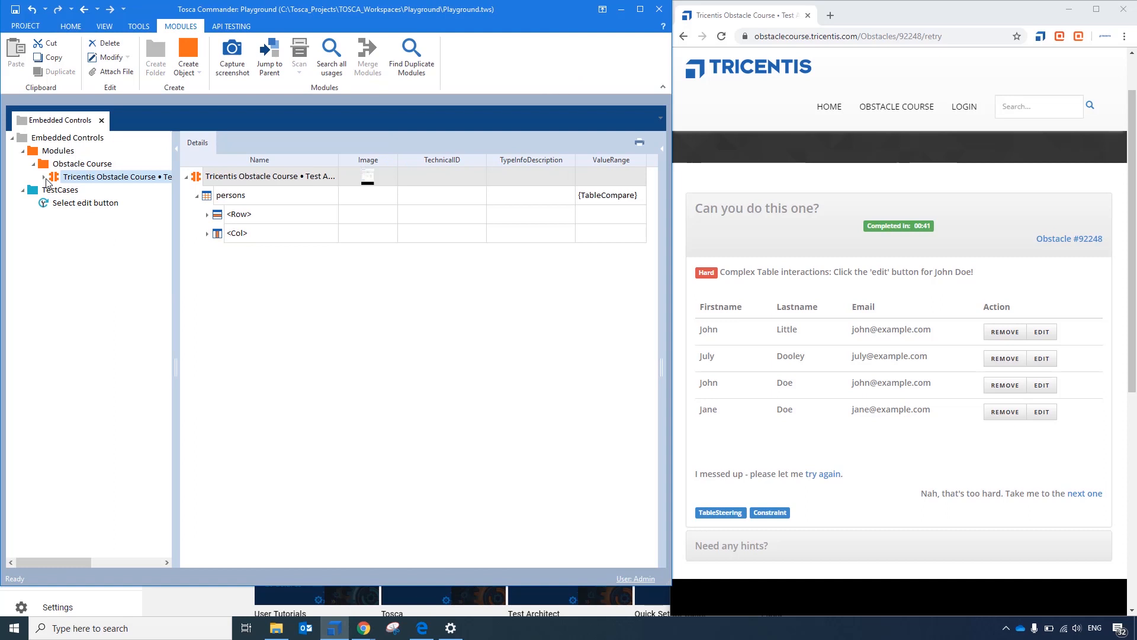
- Create an embedded Button control under the <Cell> of the persons module's <Row> and name it Edit Button
left_click(44, 177)
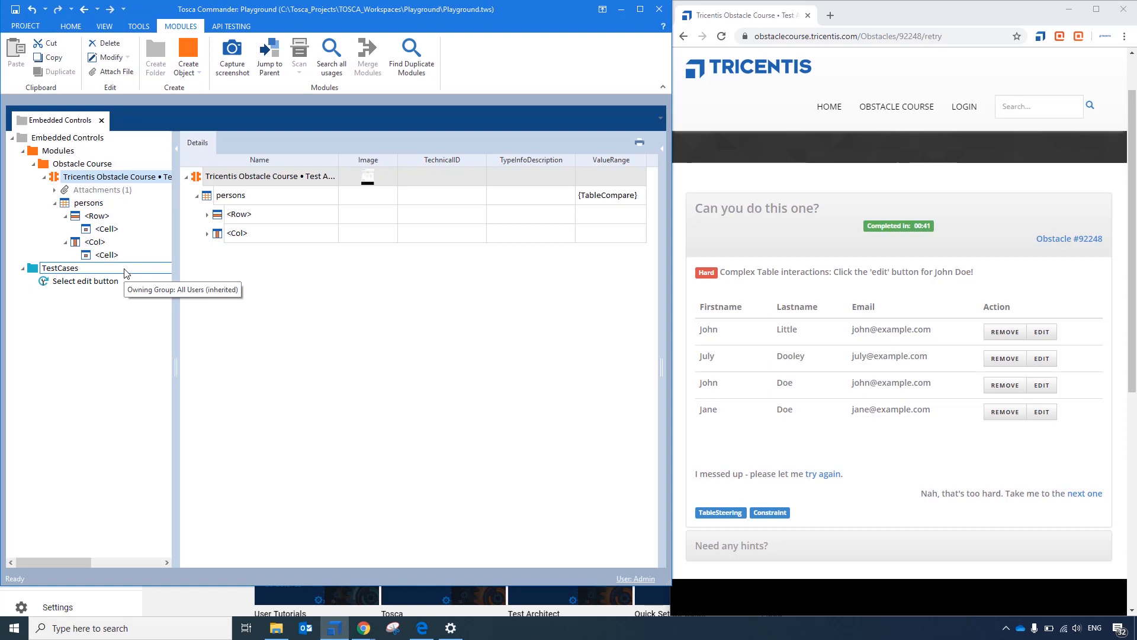
right_click(108, 232)
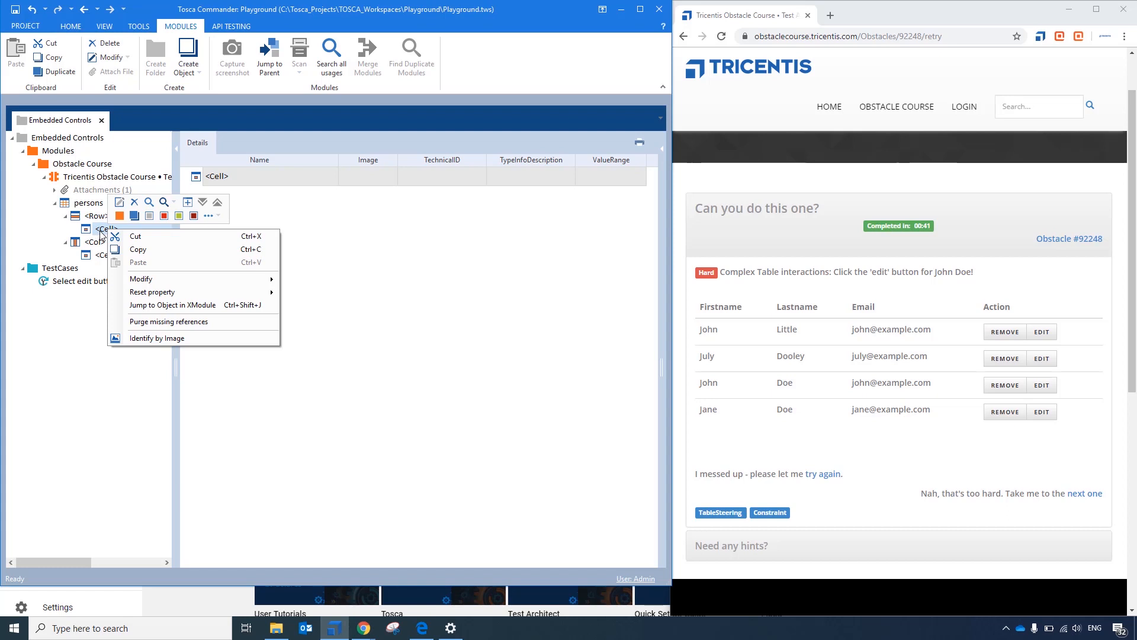
left_click(208, 215)
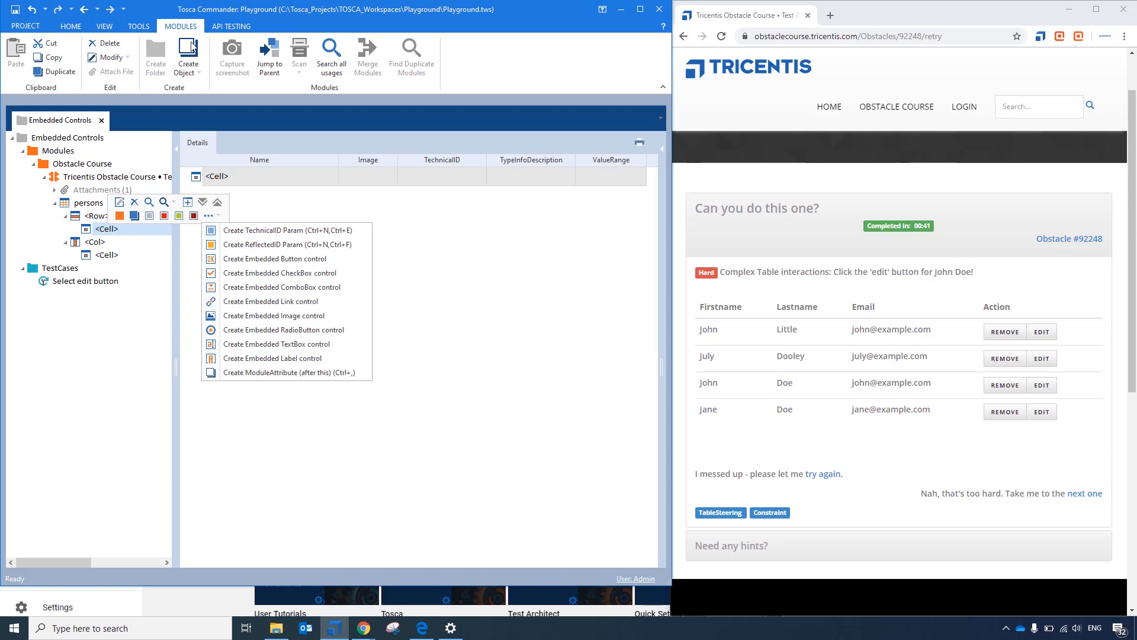
left_click(191, 72)
left_click(191, 71)
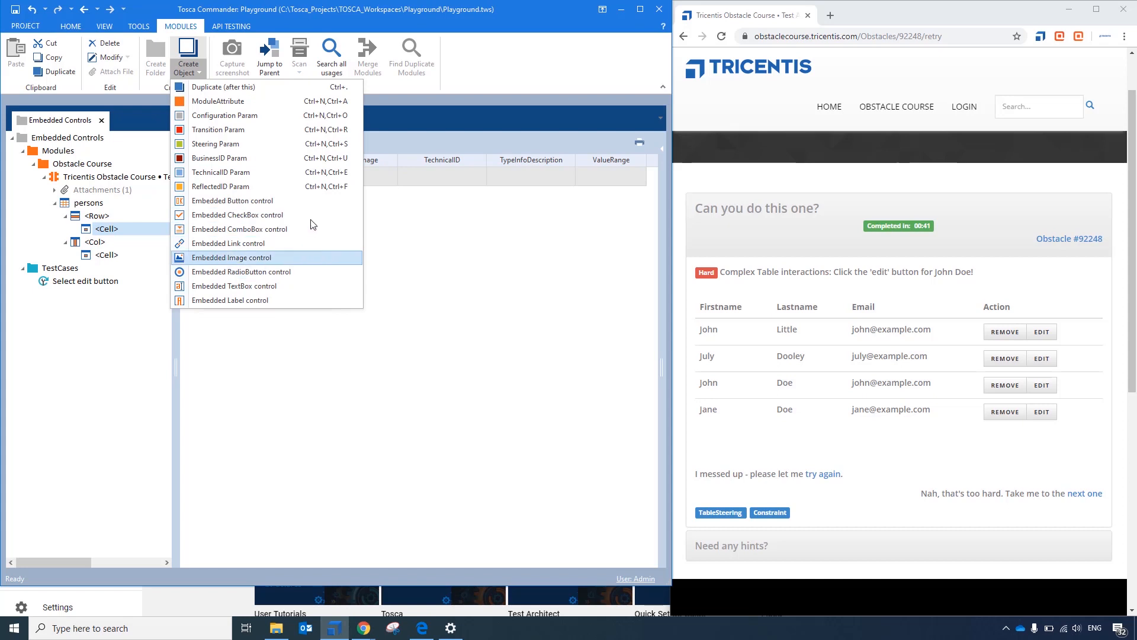
left_click(320, 204)
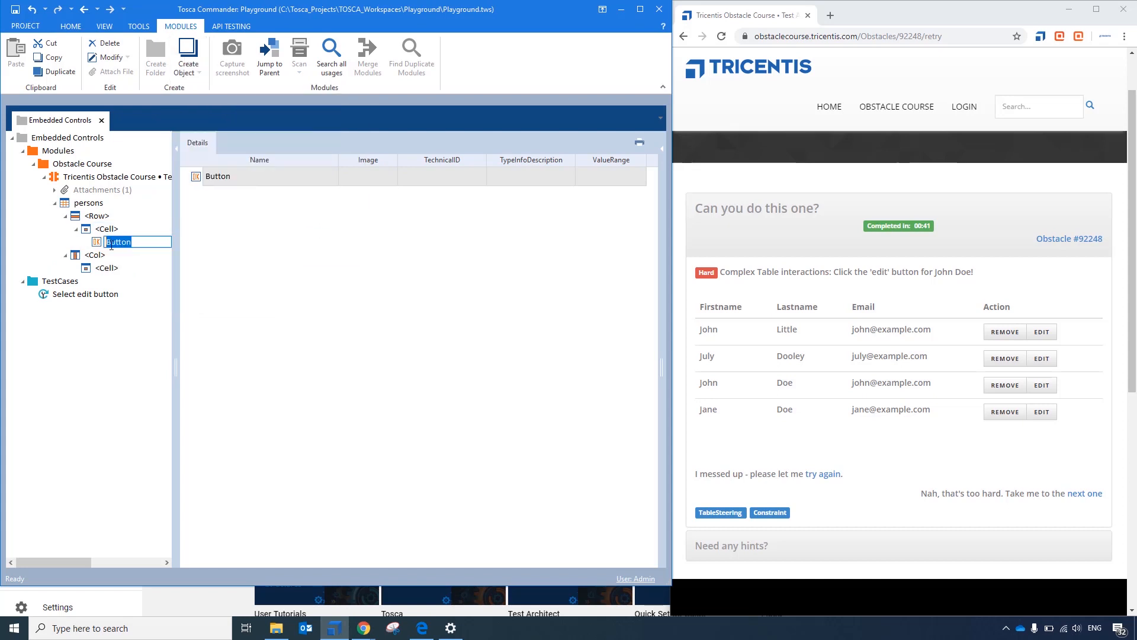
type("Edit Button")
key("Return")
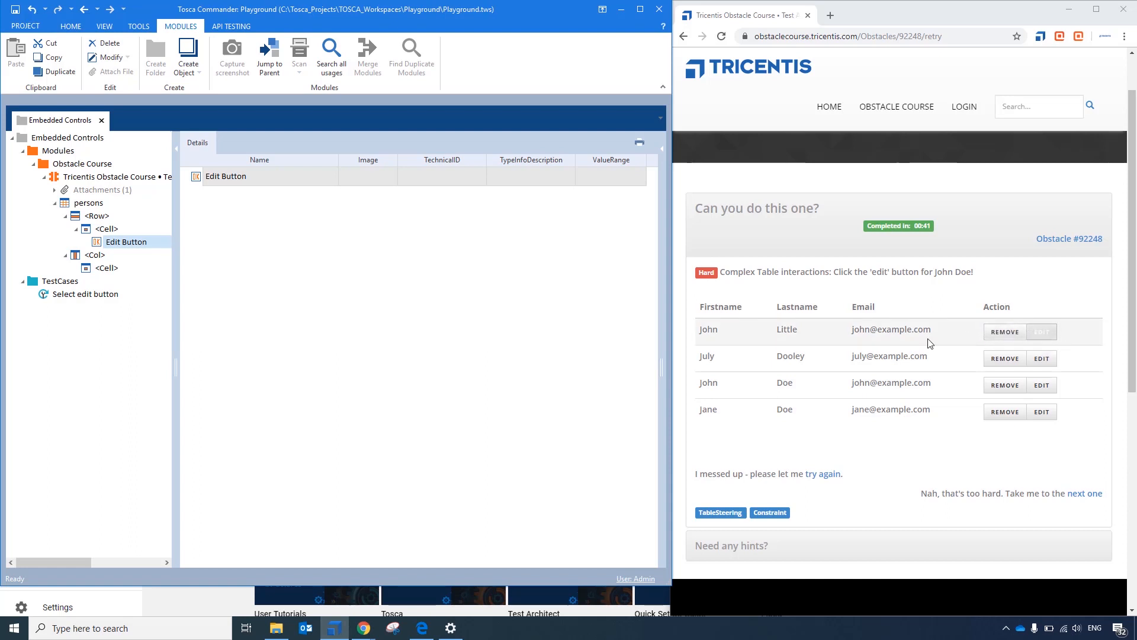
- Show the Edit Button control's properties and add a TechnicalID parameter Tag with the value BUTTON
left_click(123, 244)
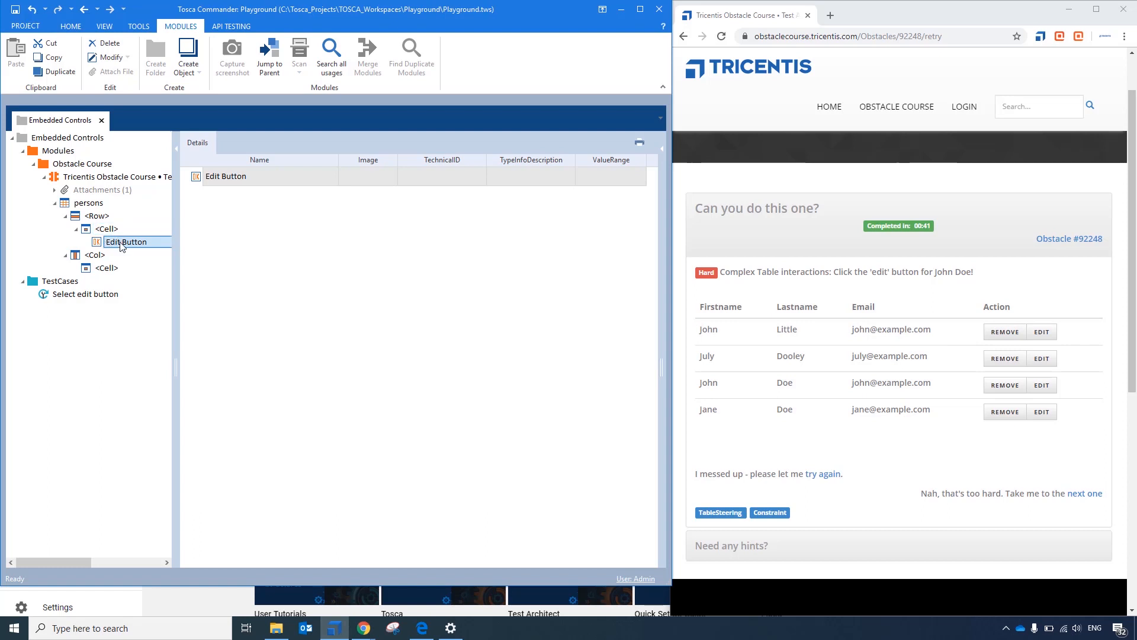
left_click(663, 151)
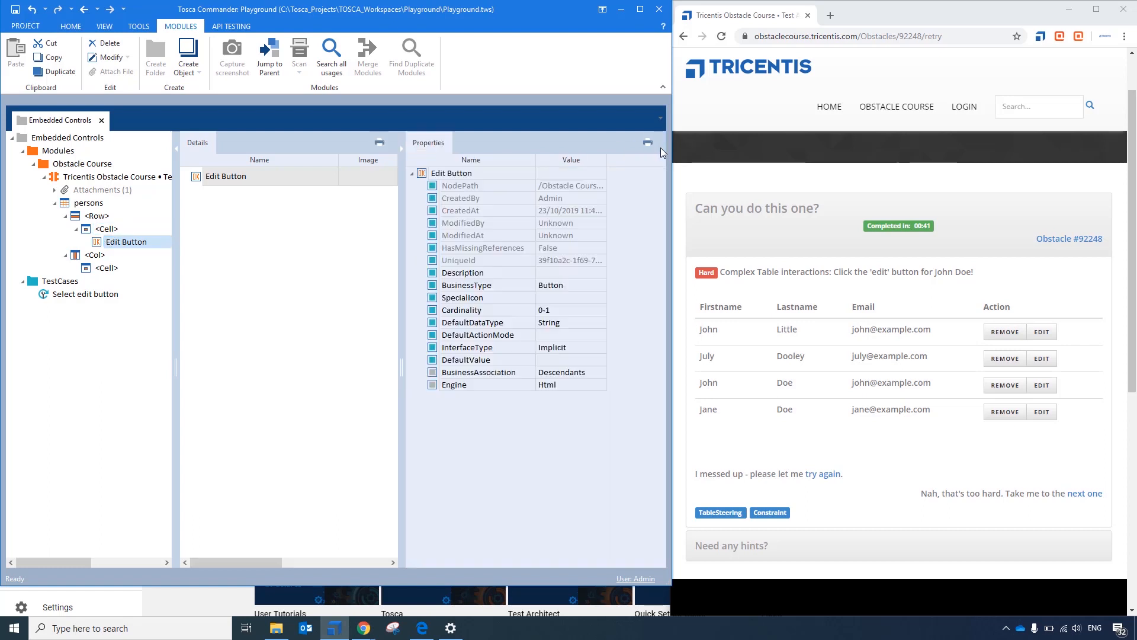
left_click(429, 173)
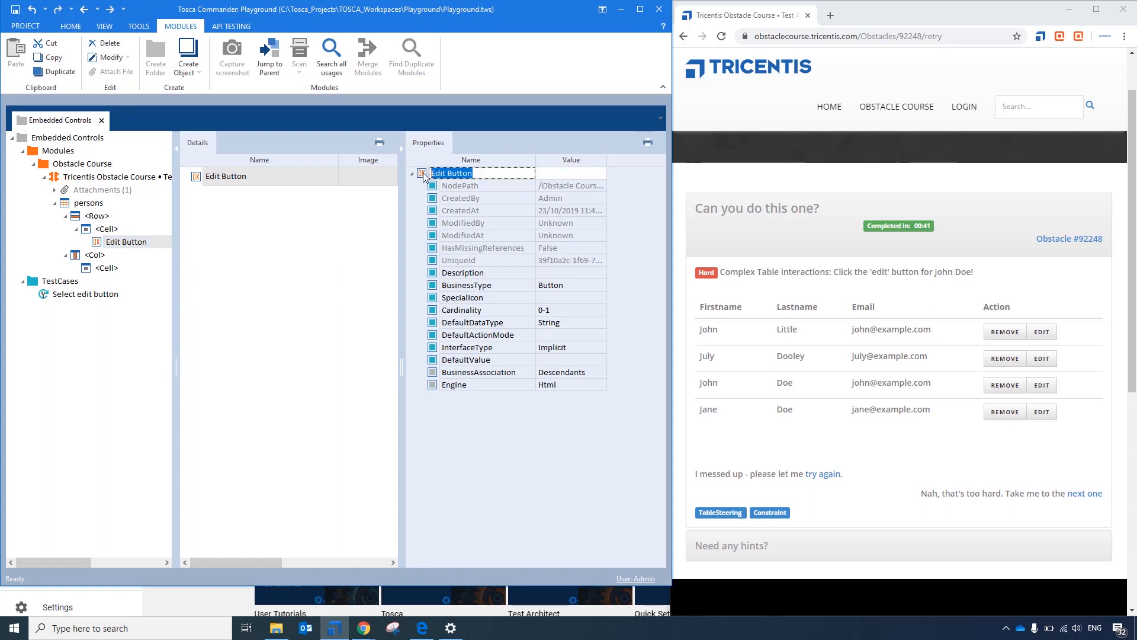
right_click(424, 176)
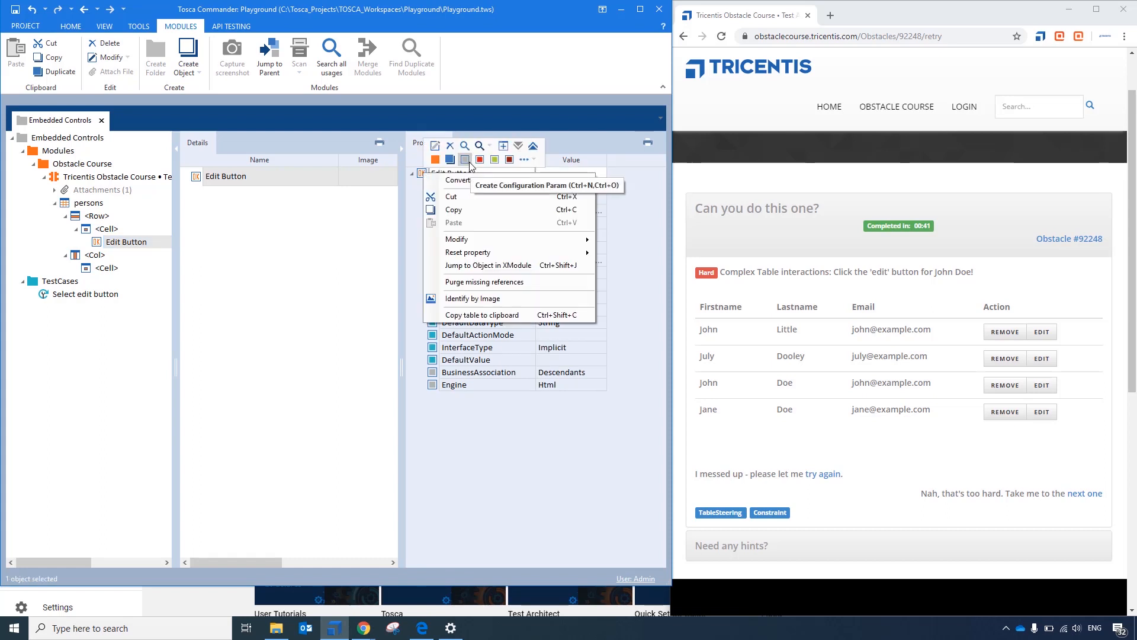
left_click(526, 159)
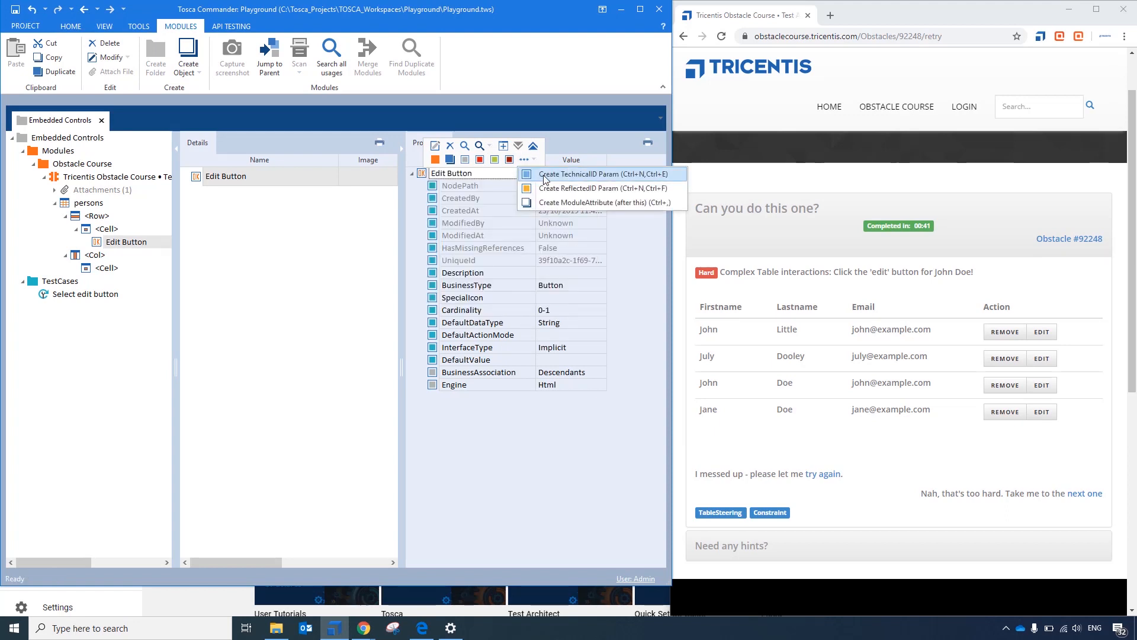
left_click(545, 176)
type("Tag")
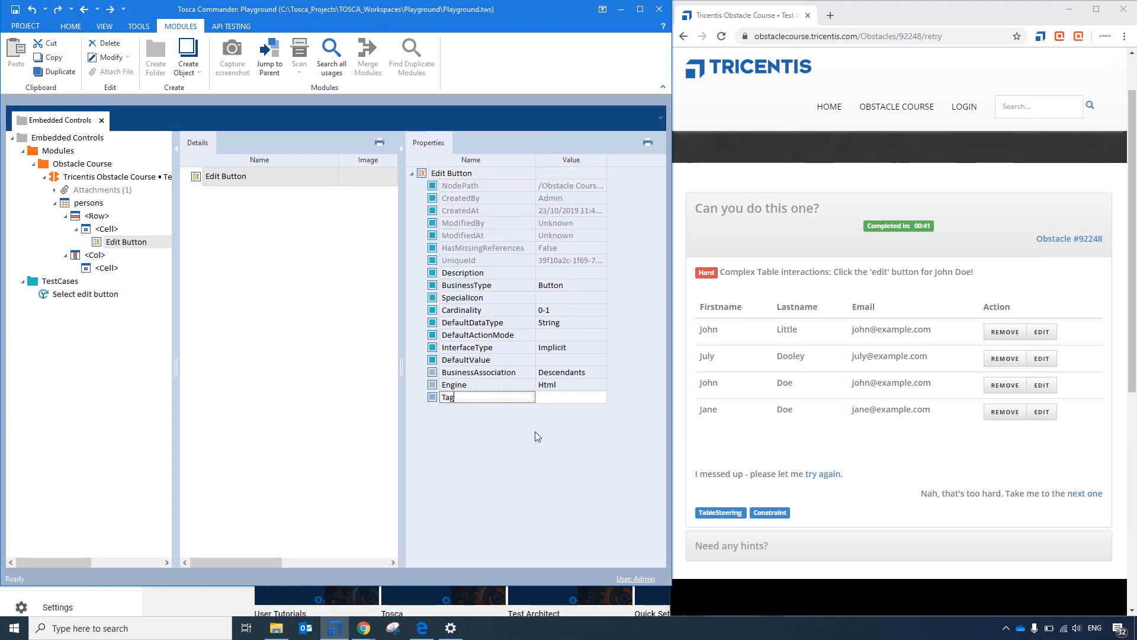
key("Tab")
type("BBU")
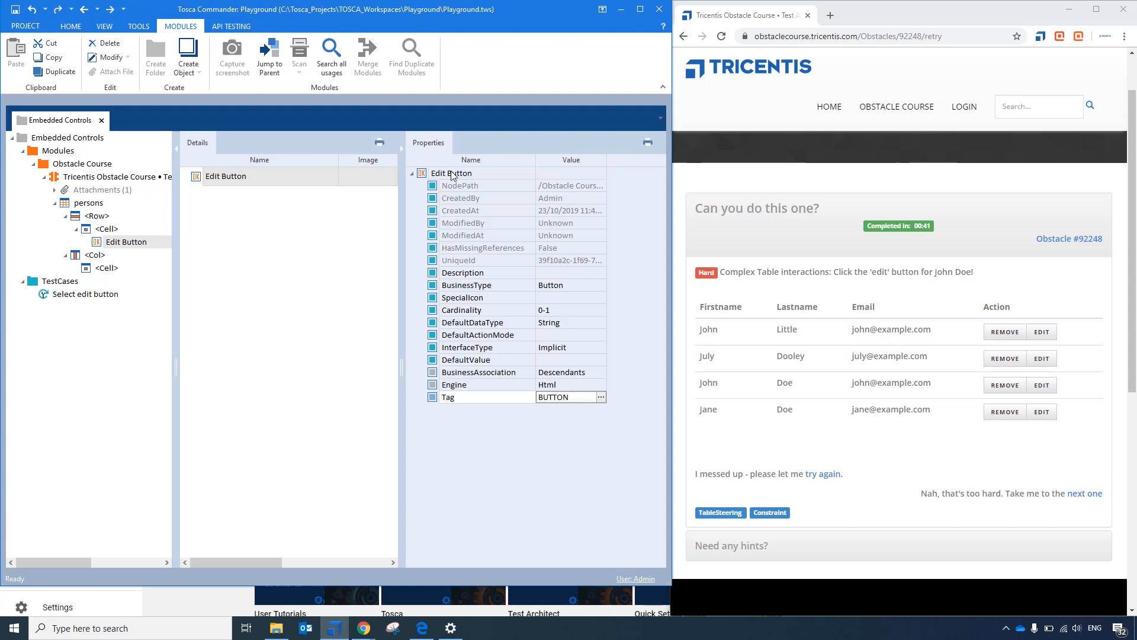
- Add a second TechnicalID parameter to the Edit Button control, InnerText with the value Edit
right_click(452, 176)
left_click(525, 159)
left_click(566, 176)
type("In")
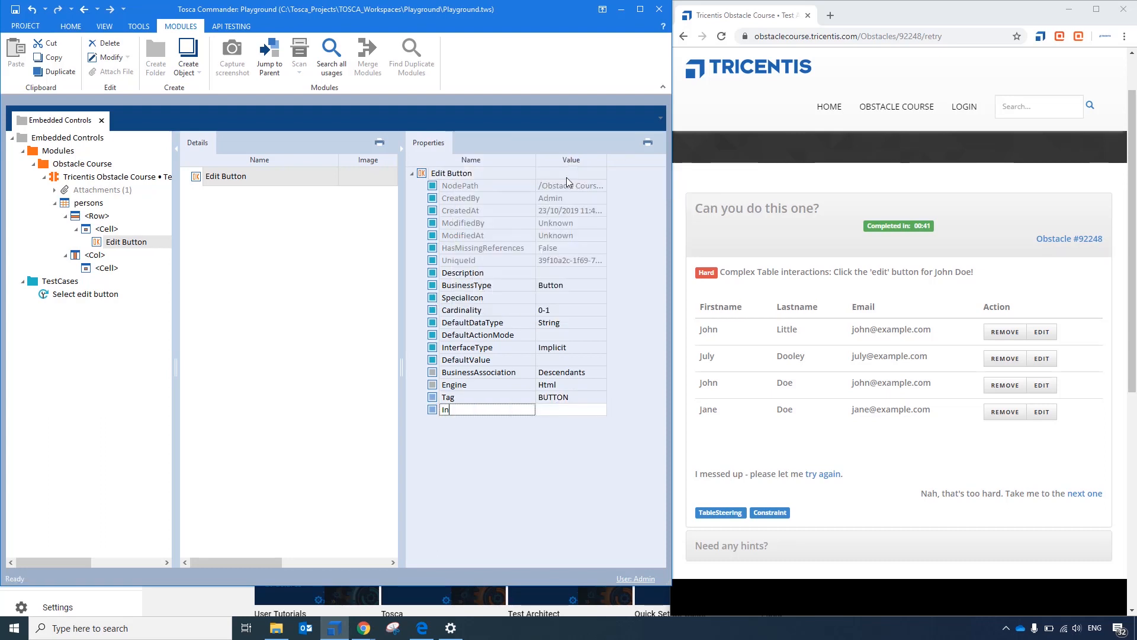
type("nerText")
key("Tab")
type("Edit")
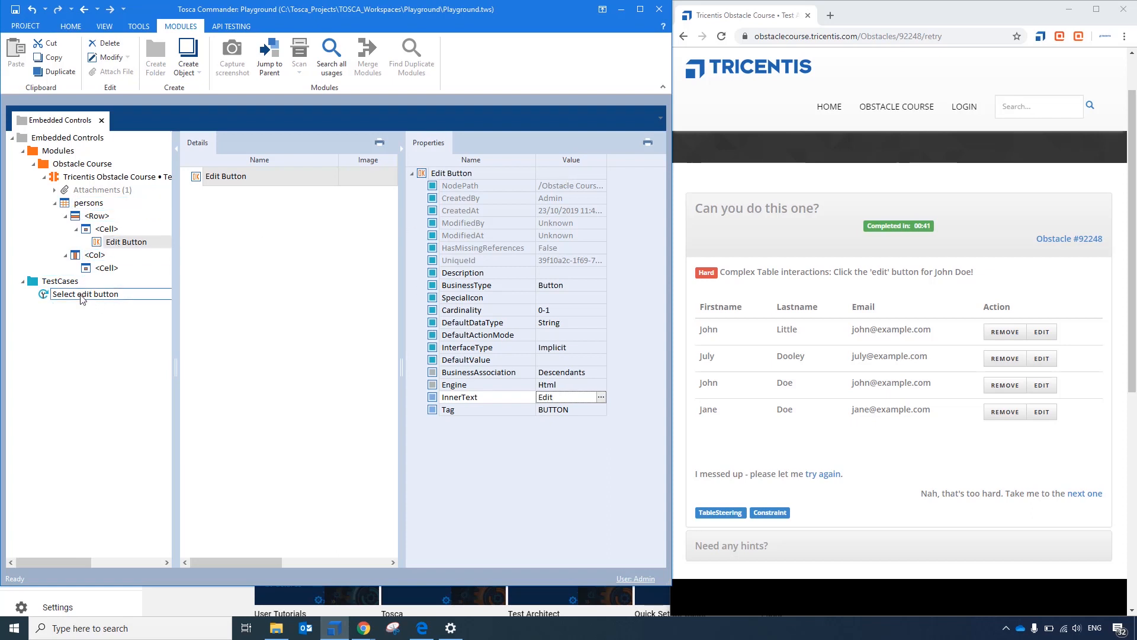
- Add the module to the Select edit button test case as a test step and set the persons table's <Row> to $1
left_click_drag(108, 177, 72, 298)
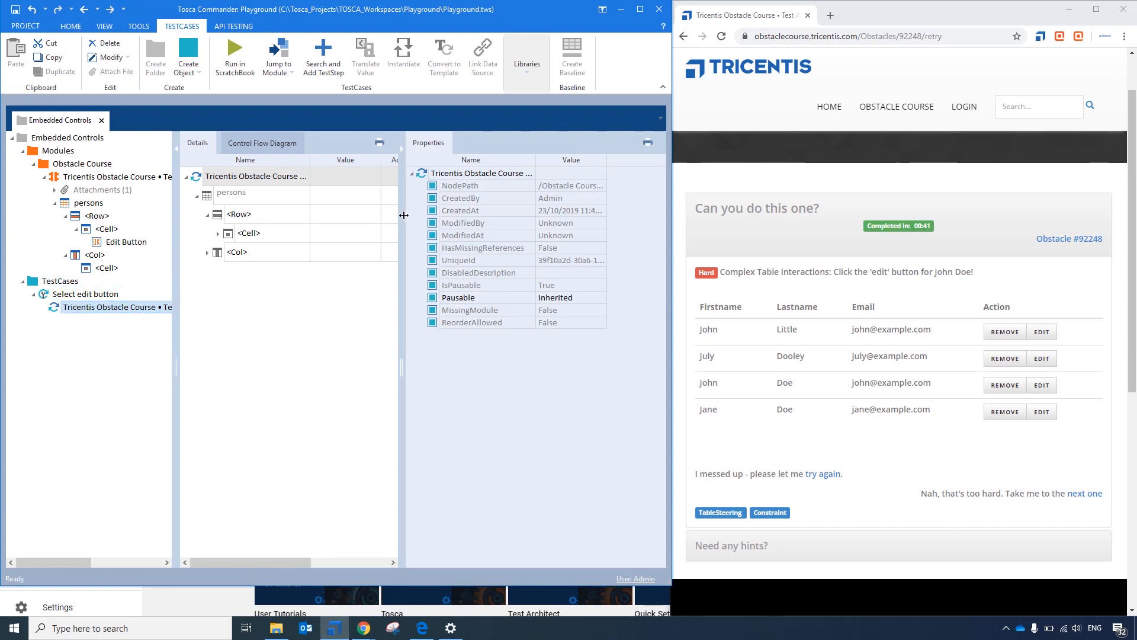
left_click(401, 153)
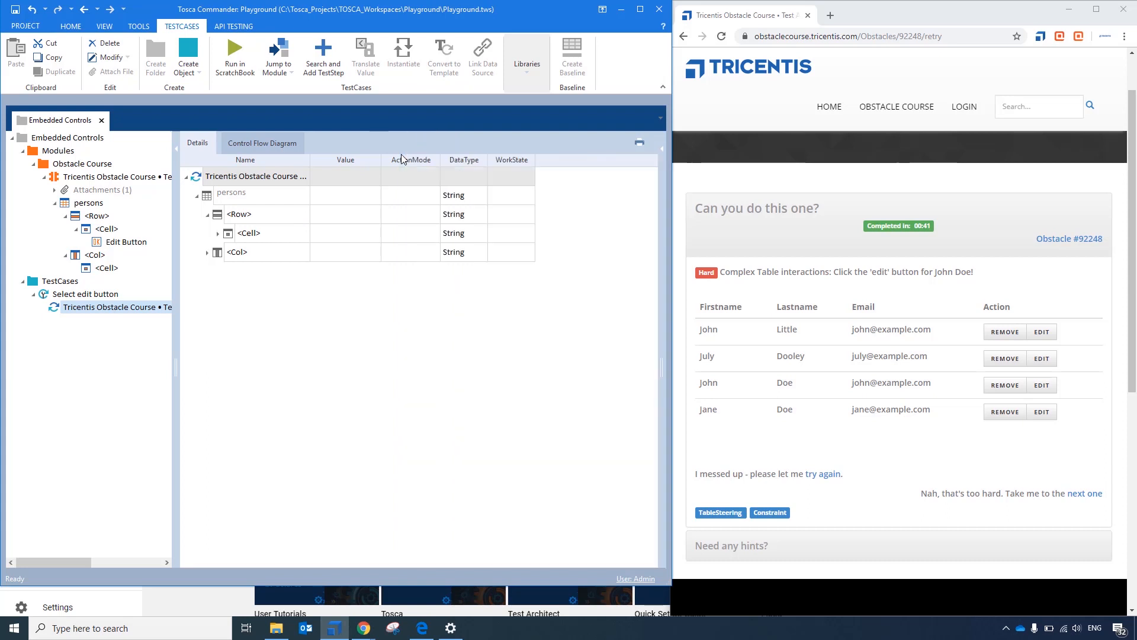
left_click(295, 234)
left_click(295, 220)
left_click(304, 215)
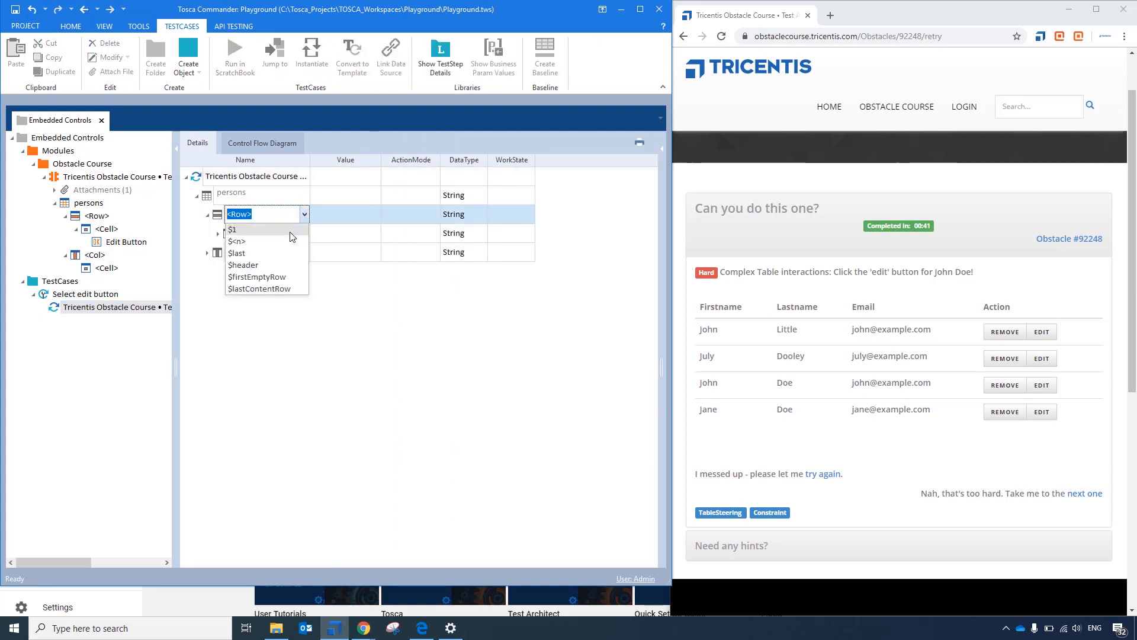
left_click(291, 231)
- Set the <Cell> under row $1 to the Action column and its ActionMode to Select
left_click(297, 238)
left_click(305, 234)
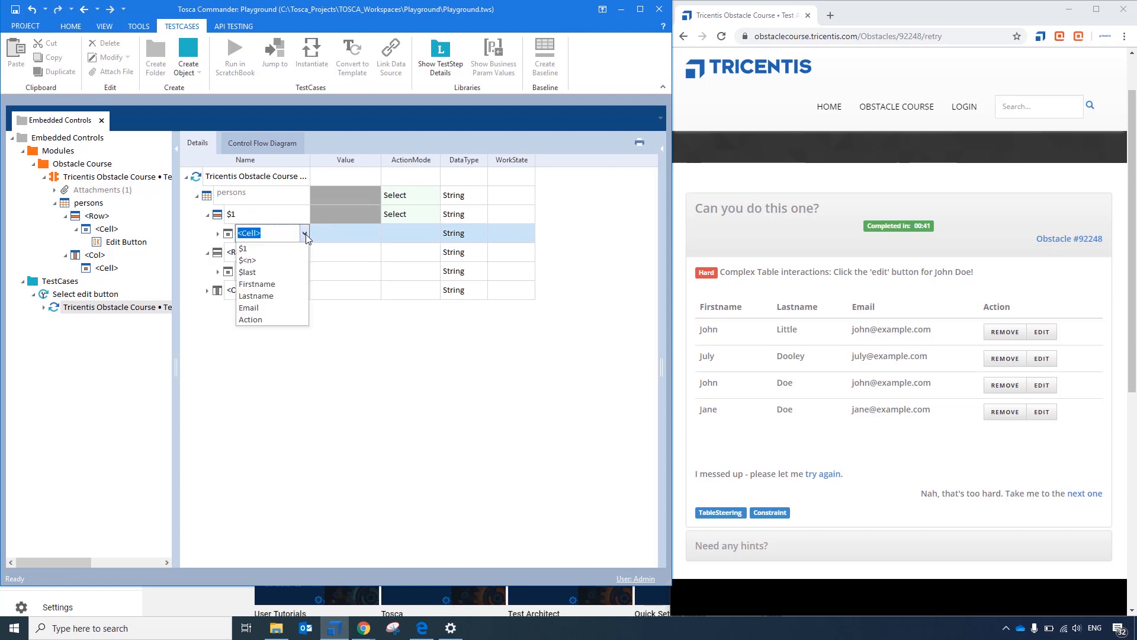
left_click(290, 319)
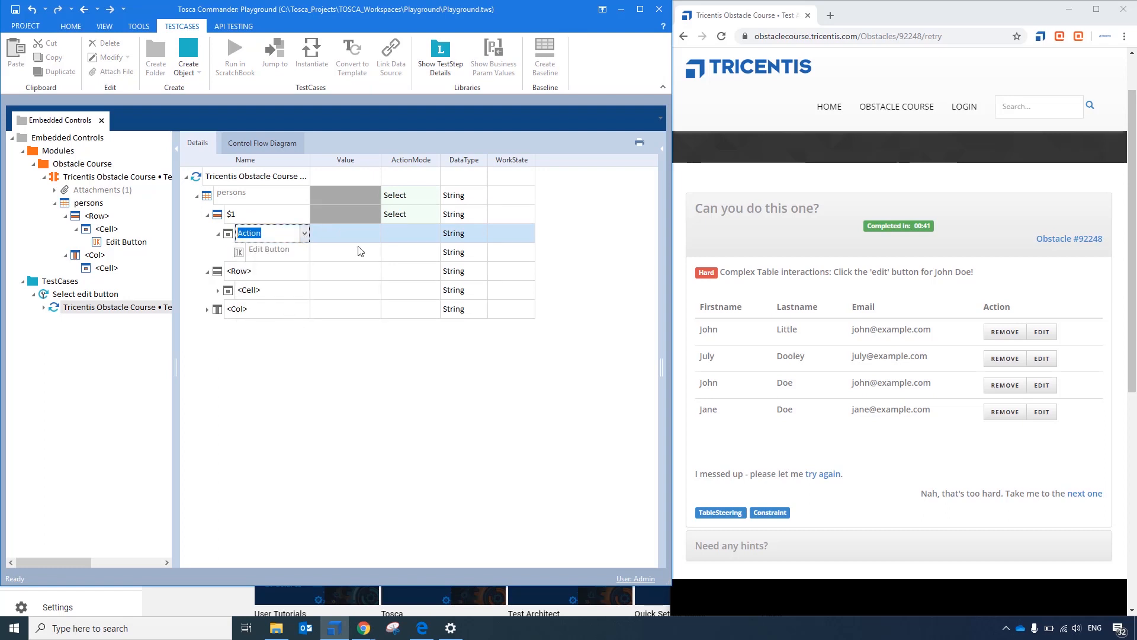
left_click(362, 251)
left_click(408, 230)
left_click(408, 230)
left_click(414, 295)
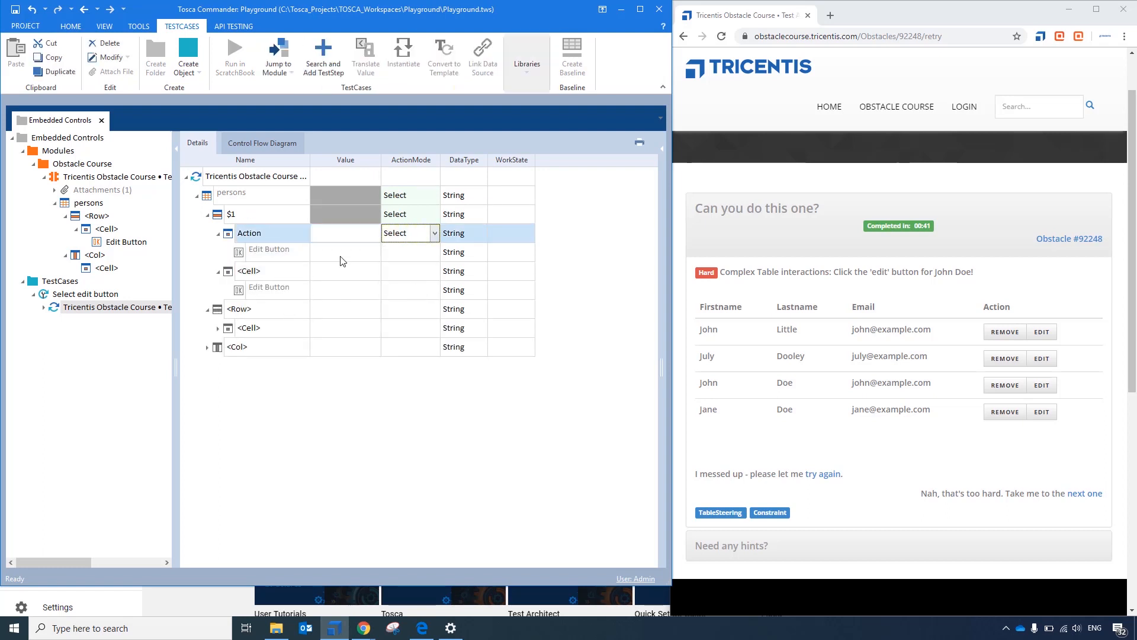
- Enter {CLICK} as the value of the Edit Button control under the Action cell
left_click(307, 255)
left_click(341, 250)
type("{CLICK}{")
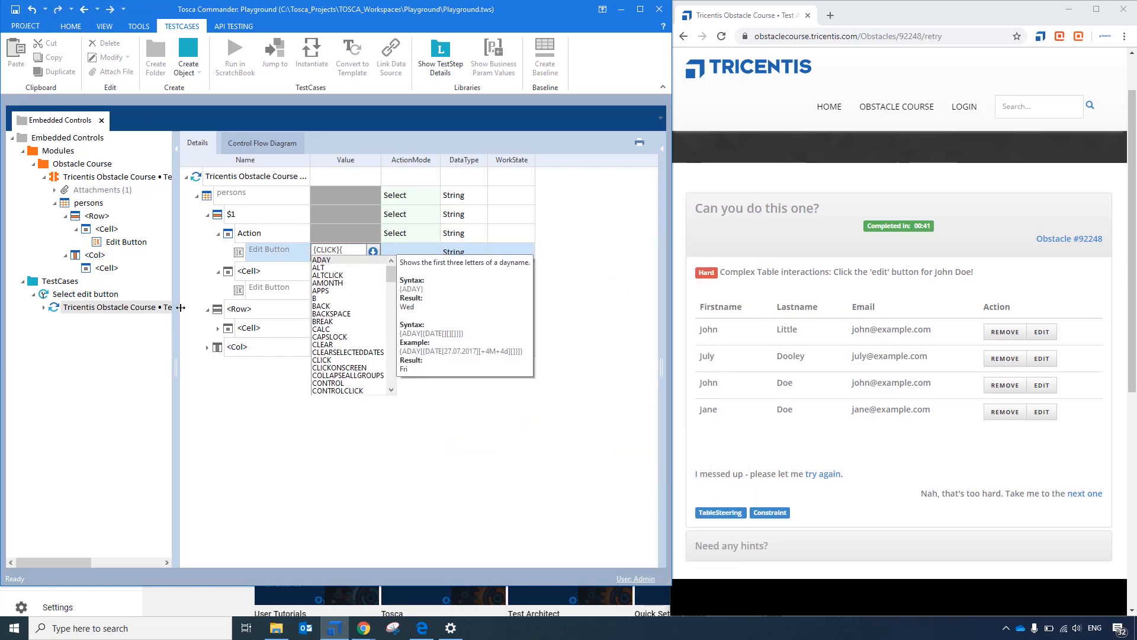
key("BackSpace")
type("}")
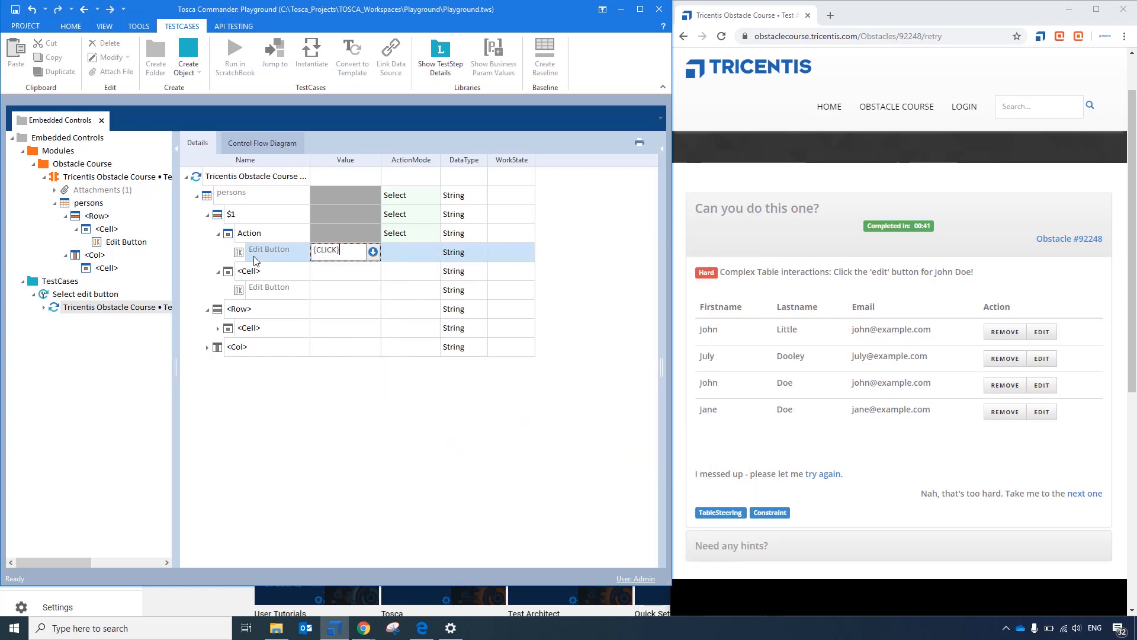
key("Return")
- Run the whole test step in ScratchBook, expand its results down to Edit Button, and close the results
left_click(226, 178)
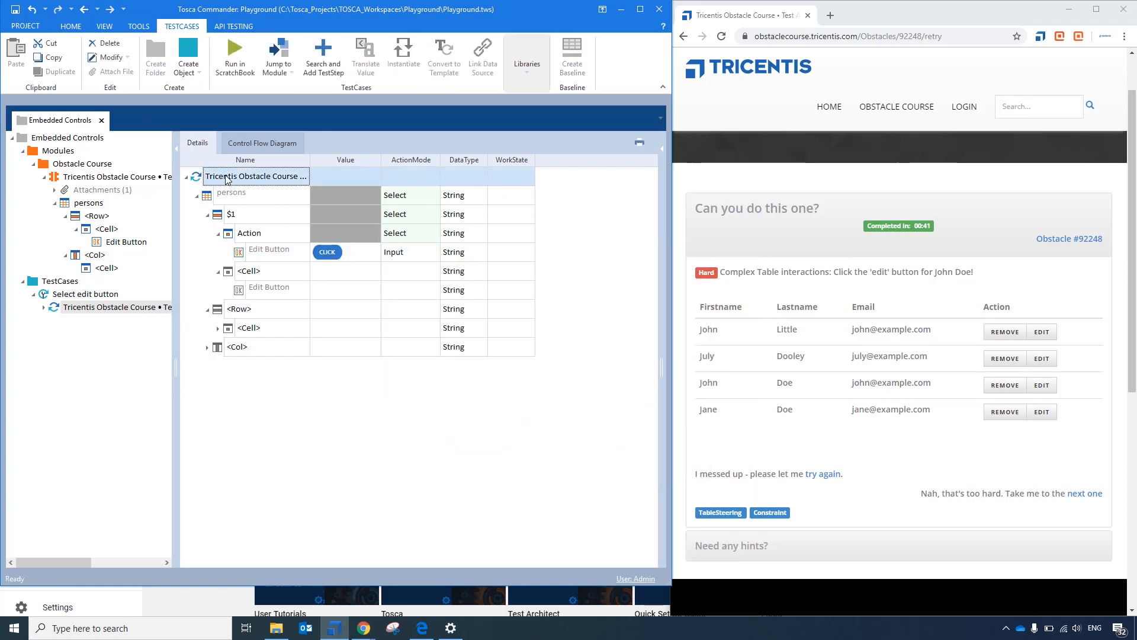
key("F6")
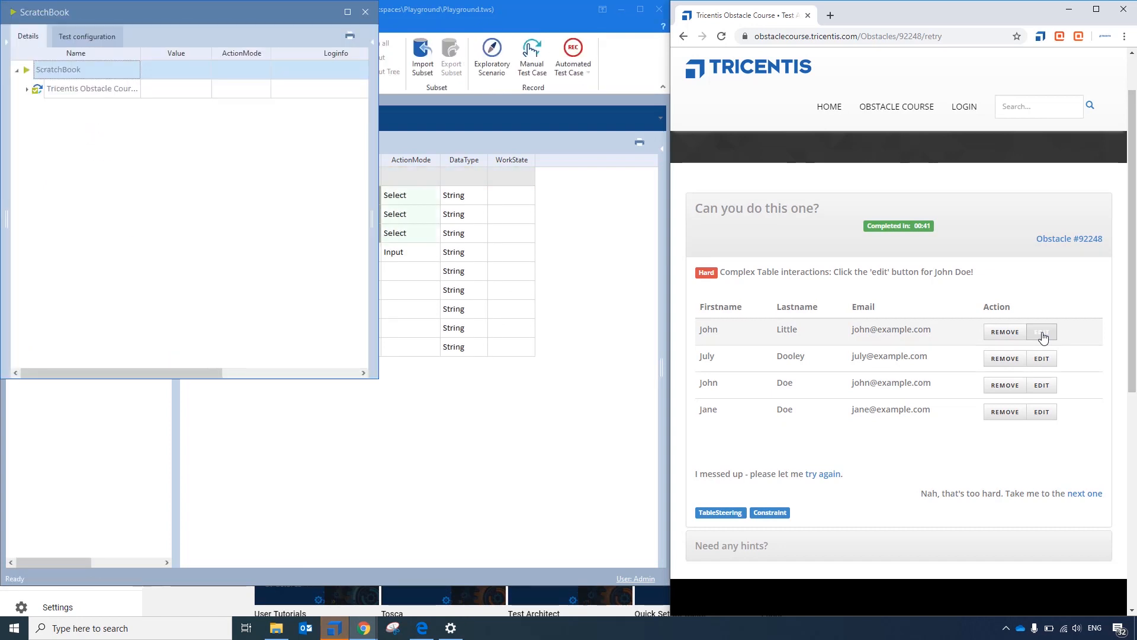
left_click(27, 90)
left_click(38, 108)
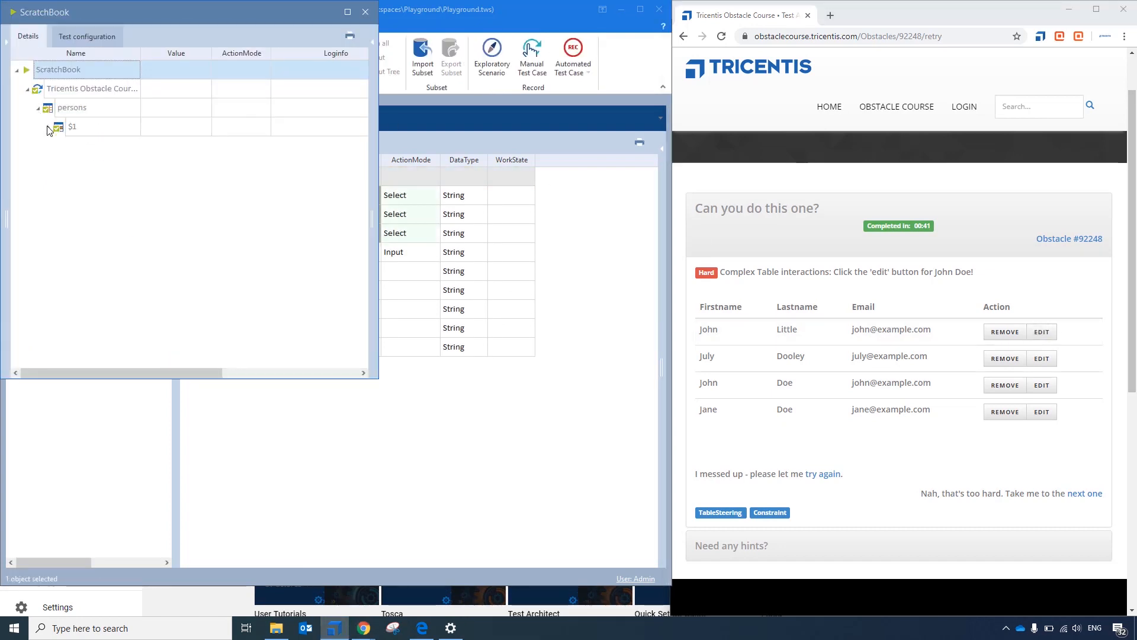
left_click(48, 128)
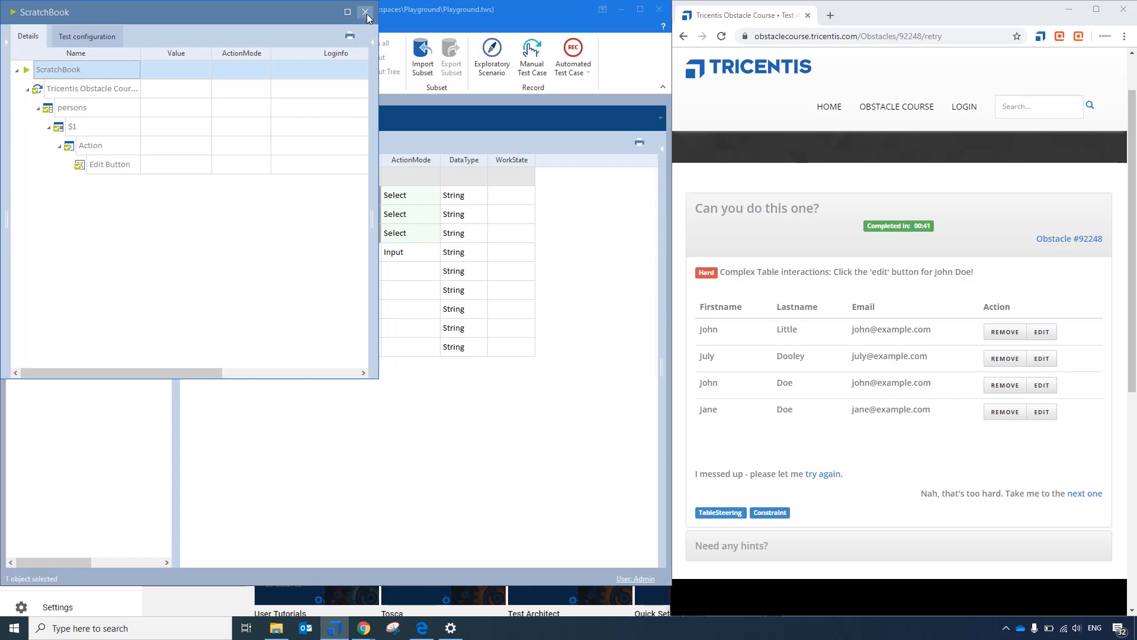
left_click(366, 12)
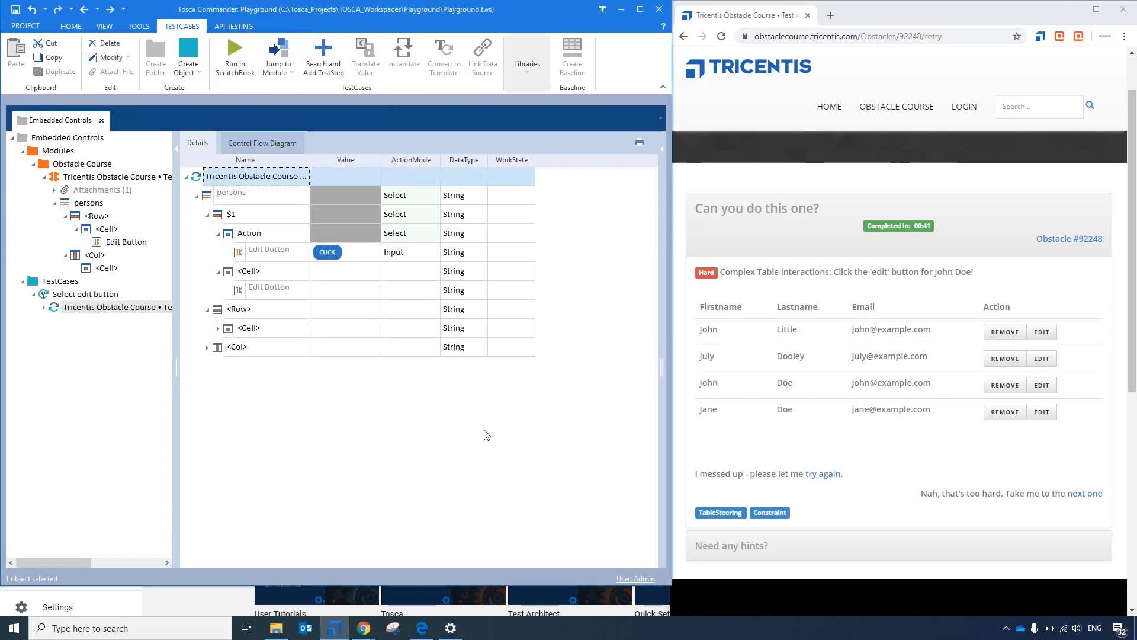